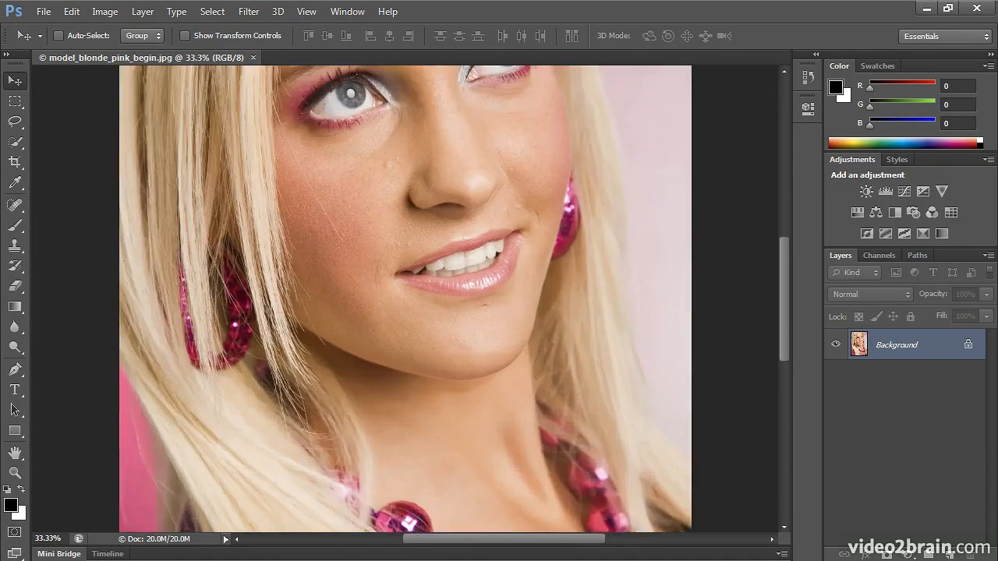
# Set the Eyedropper's sample size to 3 by 3 Average
pyautogui.scroll(5, 559, 312)
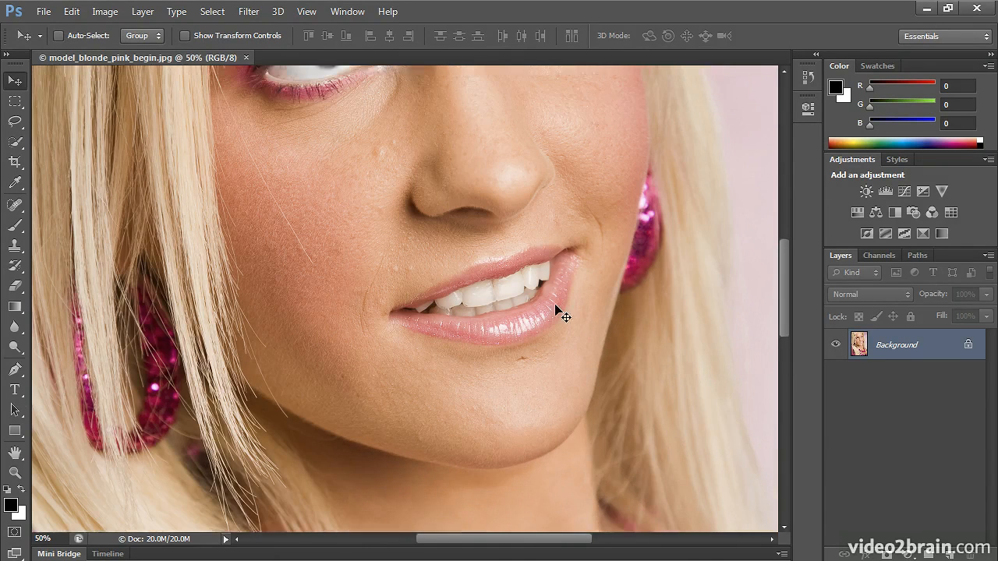
pyautogui.scroll(1, 559, 345)
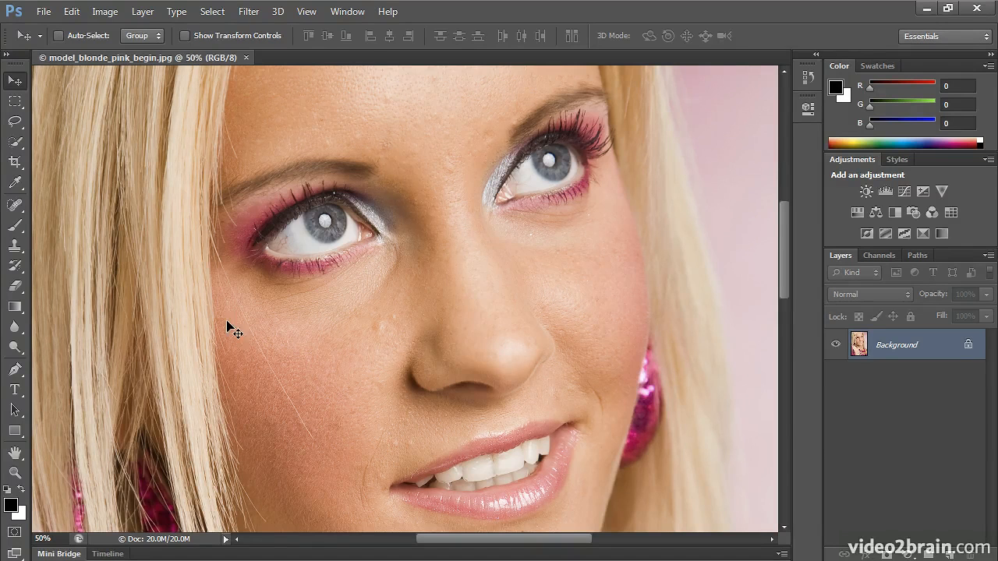
pyautogui.press('i')
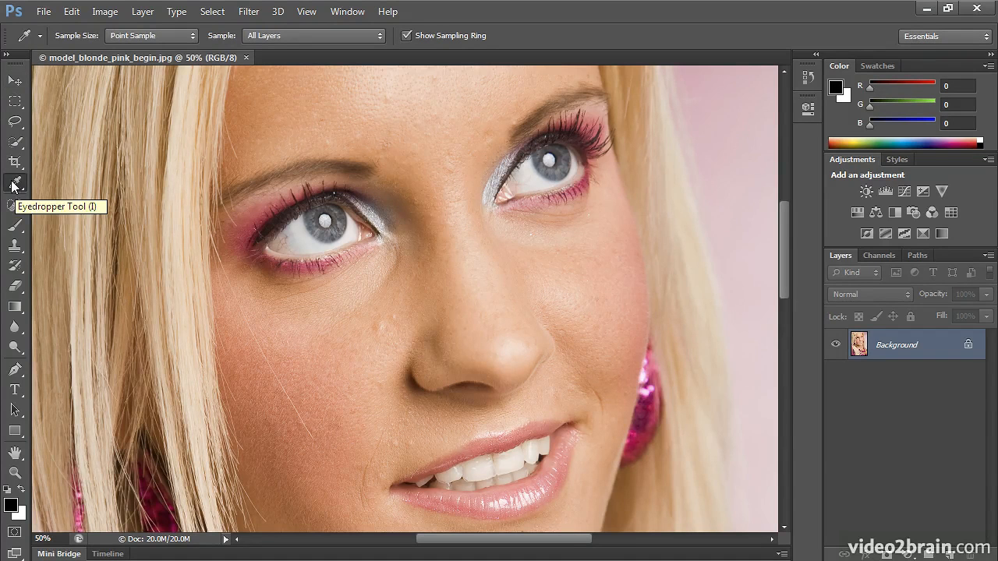
pyautogui.click(171, 36)
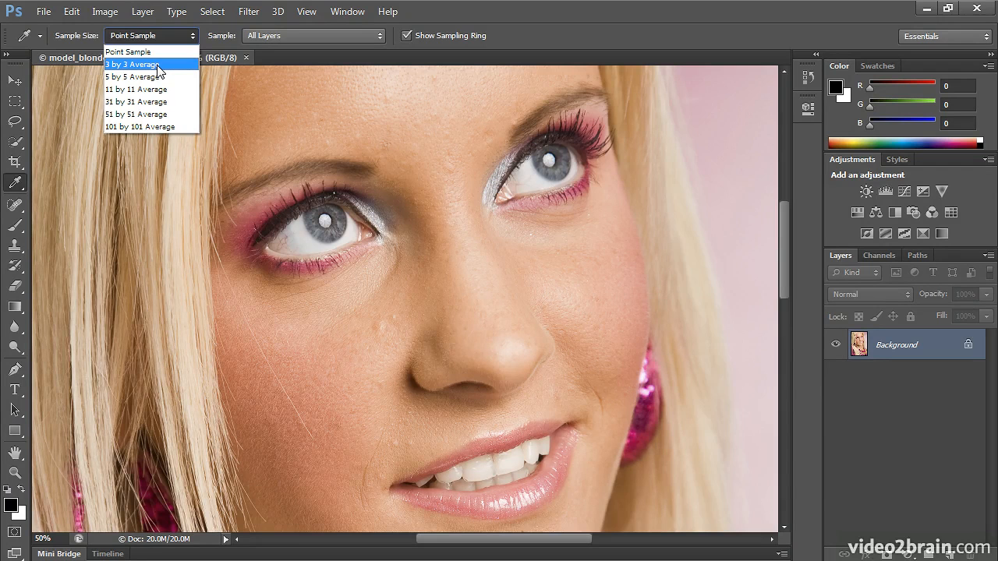
pyautogui.click(159, 70)
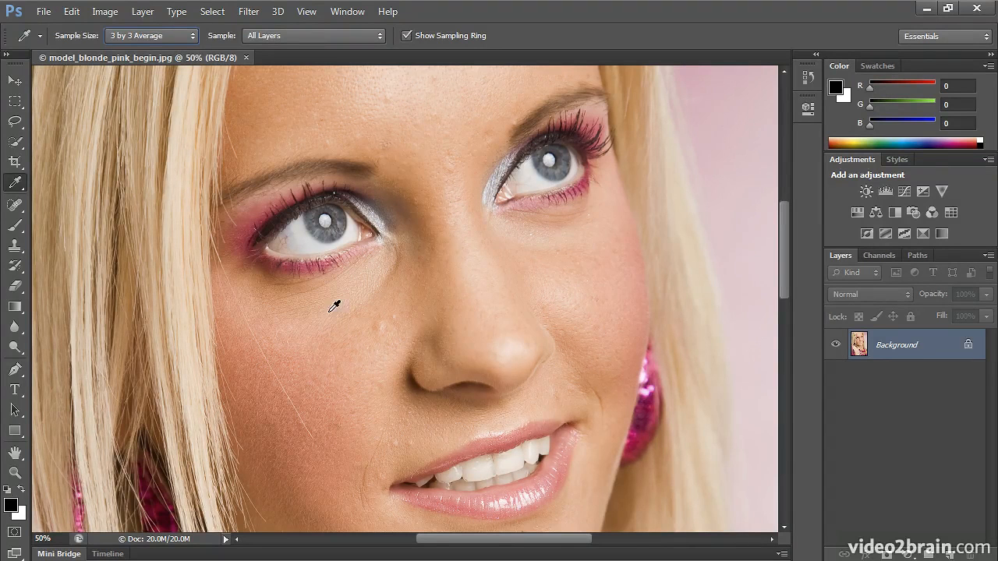
# Sample the skin below the eye on the left of the portrait, settling on foreground color RGB 242, 162, 134
pyautogui.click(332, 304)
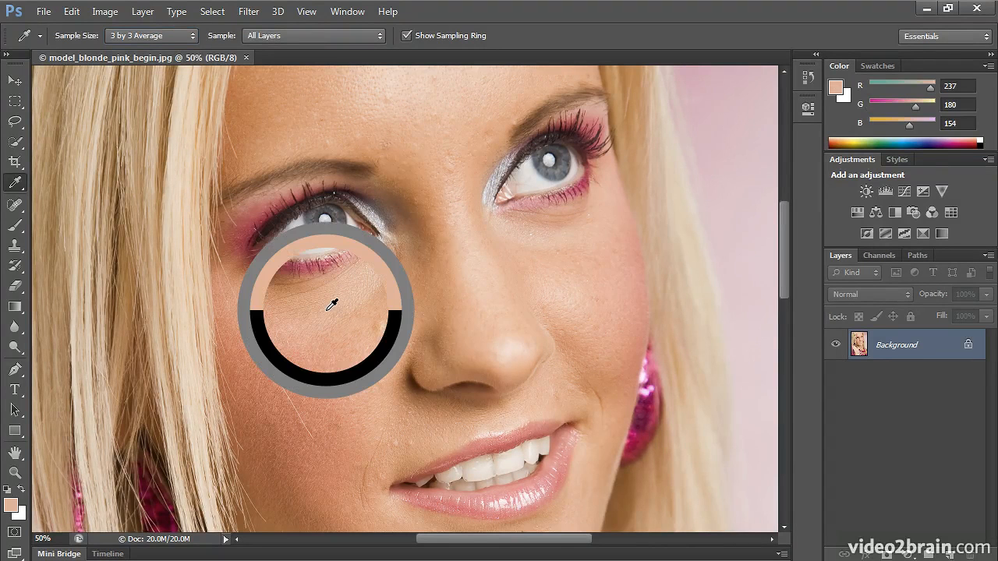
pyautogui.moveTo(331, 304); pyautogui.dragTo(329, 306)
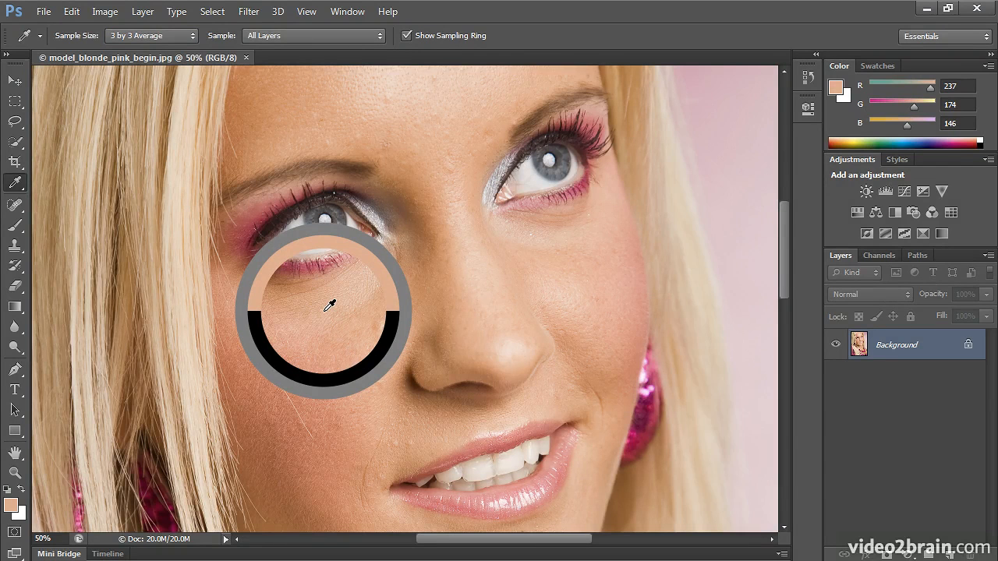
pyautogui.moveTo(330, 306)
pyautogui.mouseDown()
pyautogui.moveTo(318, 316)
pyautogui.moveTo(334, 310)
pyautogui.mouseUp()
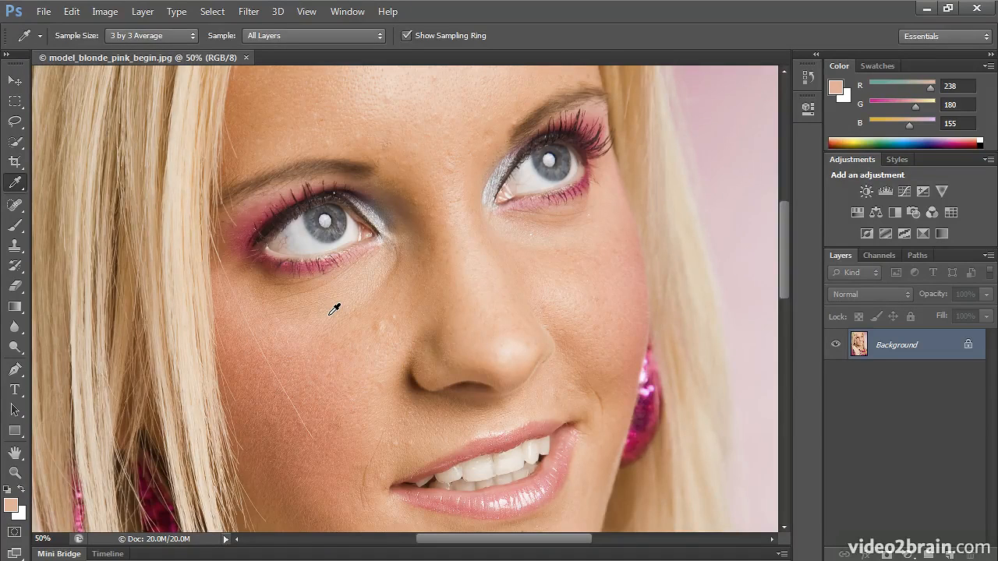
pyautogui.moveTo(333, 309); pyautogui.dragTo(351, 345)
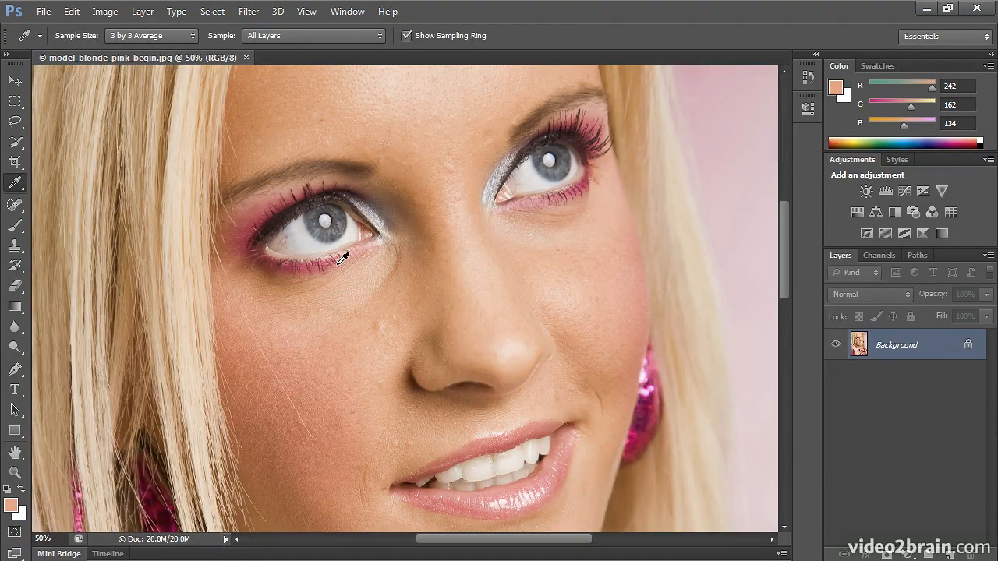
# Set up a soft Brush in Color blending mode with a size of 45 px
pyautogui.click(13, 228)
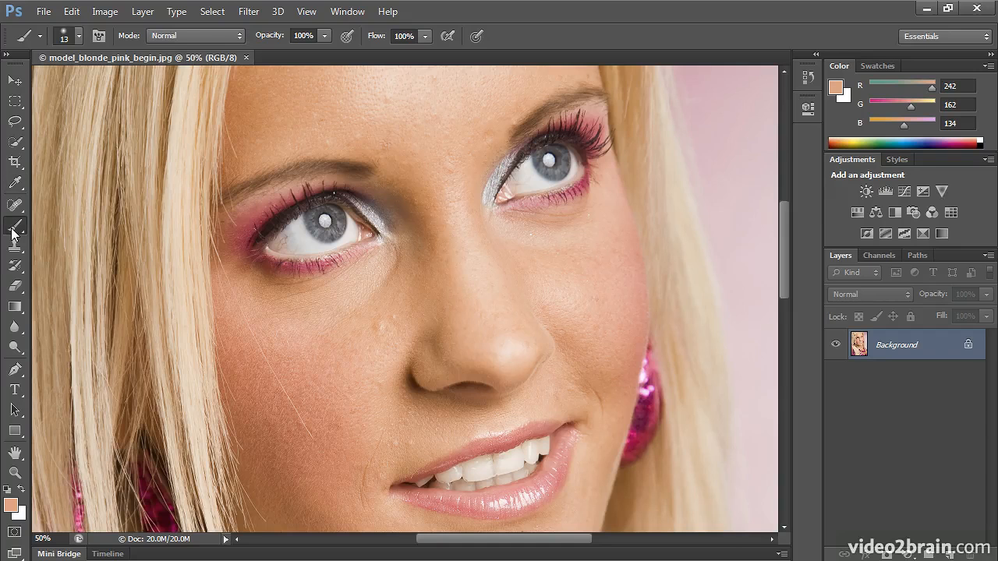
pyautogui.click(190, 39)
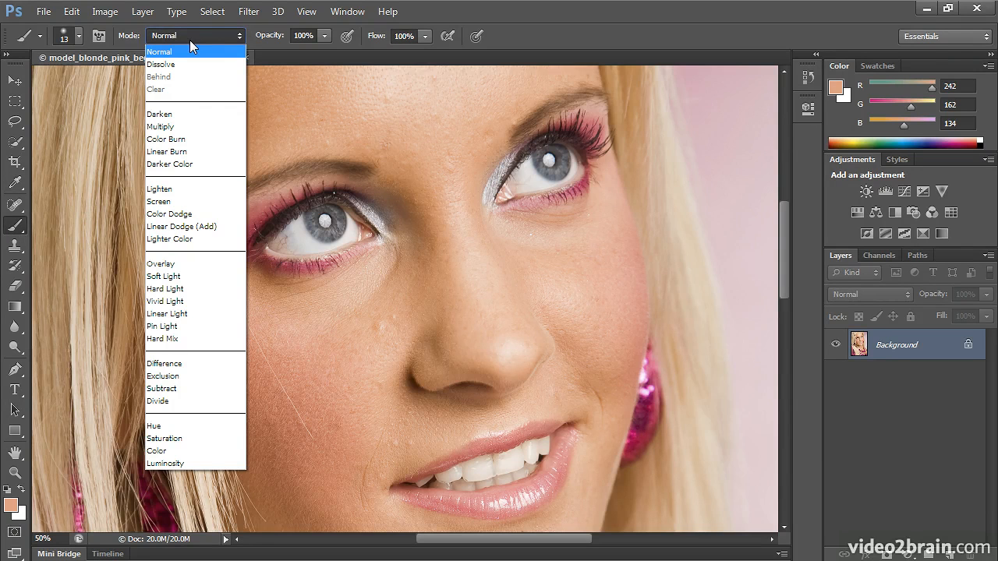
pyautogui.click(229, 452)
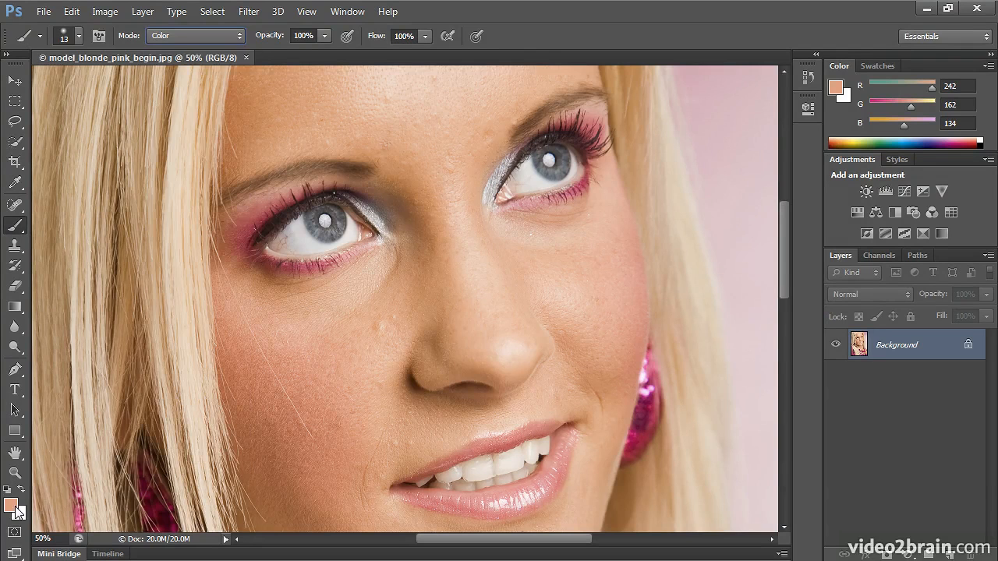
pyautogui.keyDown('ctrl'); pyautogui.click(254, 257); pyautogui.keyUp('ctrl')
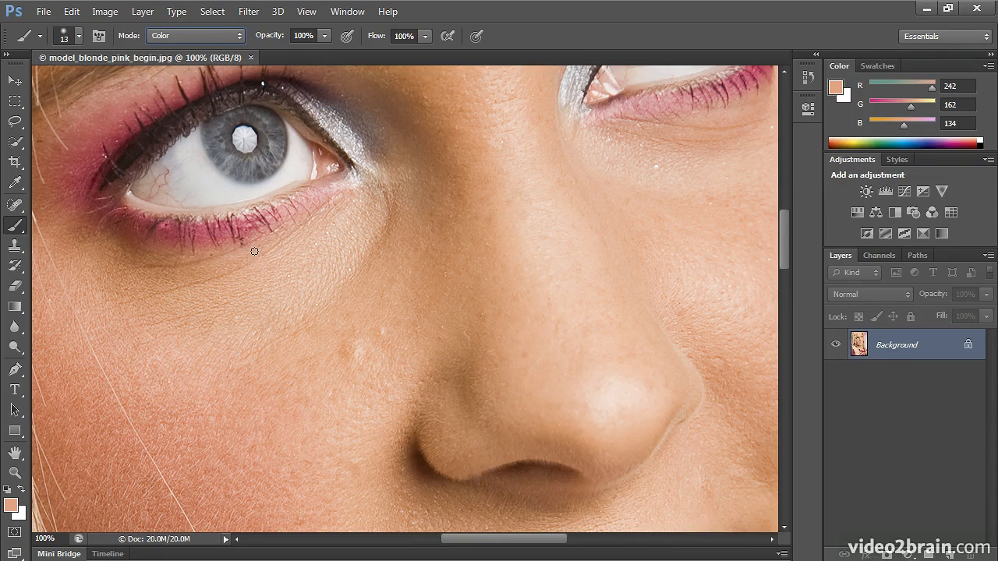
pyautogui.click(77, 38)
pyautogui.moveTo(33, 86); pyautogui.dragTo(54, 85)
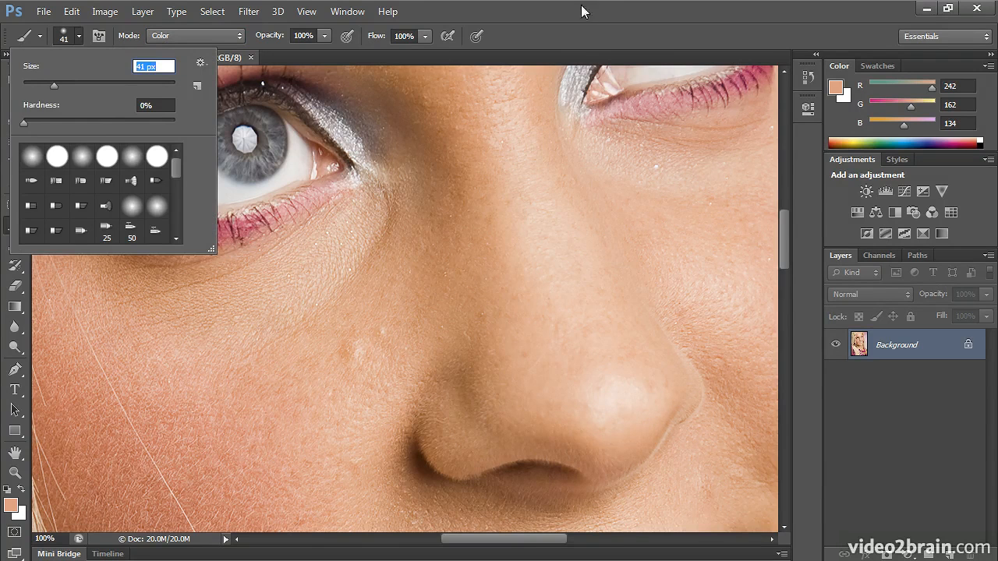
pyautogui.click(590, 31)
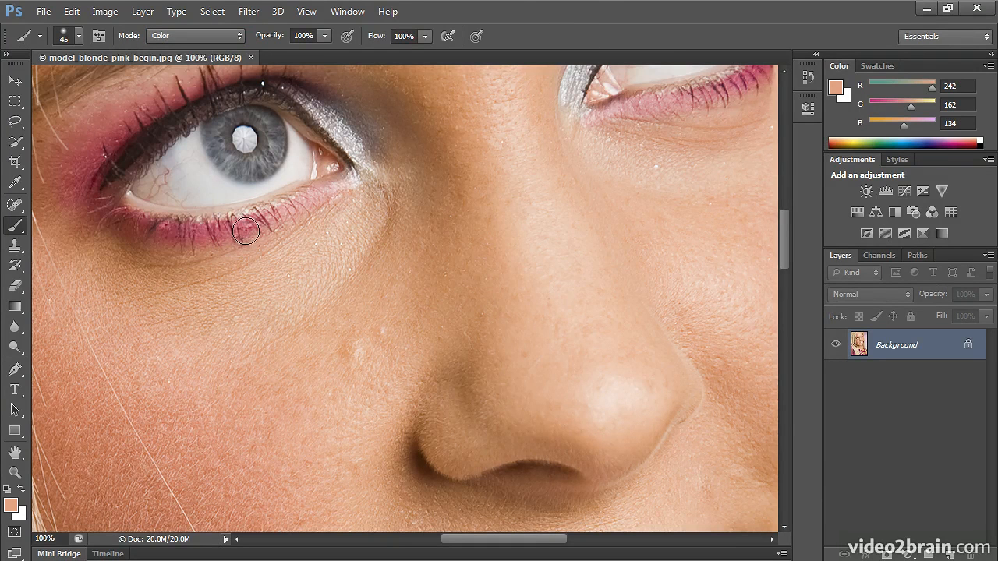
pyautogui.press(']')
# Paint the sampled skin color over the pink makeup along the left eye's lower lid and outer corner
pyautogui.moveTo(299, 204)
pyautogui.mouseDown()
pyautogui.moveTo(320, 195)
pyautogui.moveTo(191, 239)
pyautogui.moveTo(137, 229)
pyautogui.moveTo(76, 186)
pyautogui.moveTo(81, 193)
pyautogui.mouseUp()
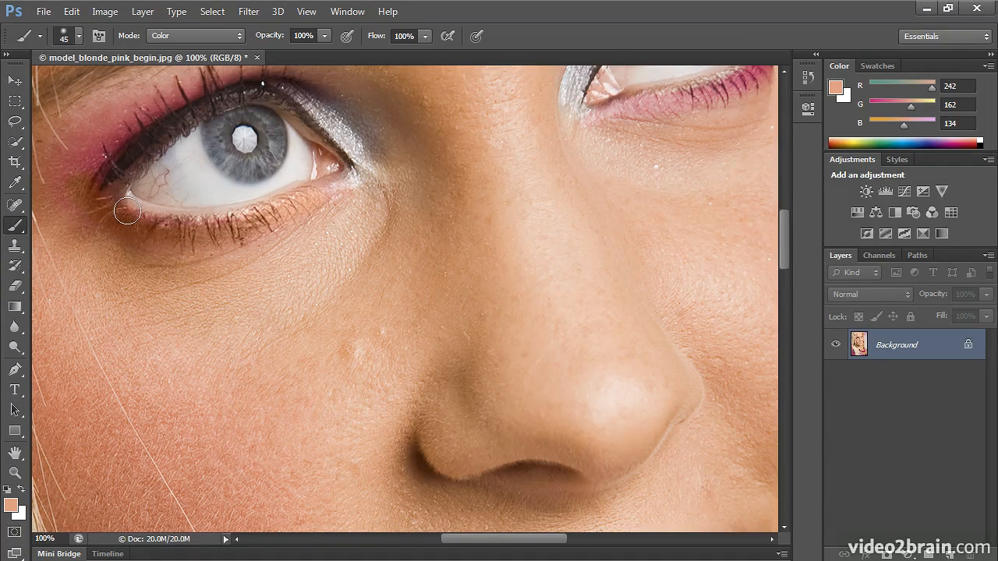
pyautogui.press('[')
pyautogui.press('[')
pyautogui.moveTo(406, 219); pyautogui.dragTo(514, 284)
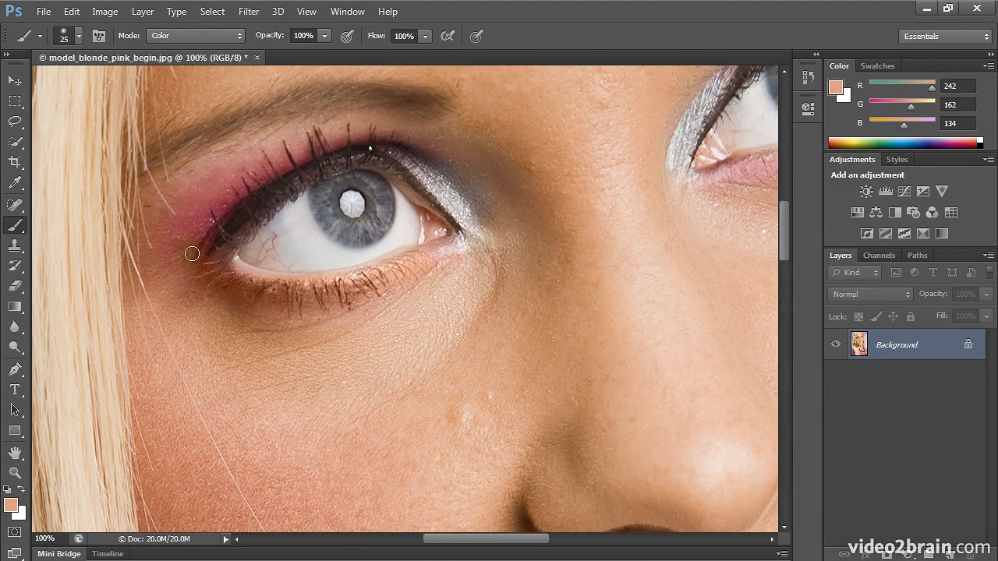
pyautogui.press(']')
pyautogui.press(']')
pyautogui.moveTo(168, 266)
pyautogui.mouseDown()
pyautogui.moveTo(178, 220)
pyautogui.moveTo(189, 234)
pyautogui.moveTo(193, 208)
pyautogui.moveTo(239, 158)
pyautogui.moveTo(194, 221)
pyautogui.moveTo(201, 228)
pyautogui.moveTo(194, 200)
pyautogui.moveTo(205, 191)
pyautogui.moveTo(223, 208)
pyautogui.moveTo(197, 209)
pyautogui.moveTo(203, 228)
pyautogui.moveTo(210, 196)
pyautogui.moveTo(237, 181)
pyautogui.mouseUp()
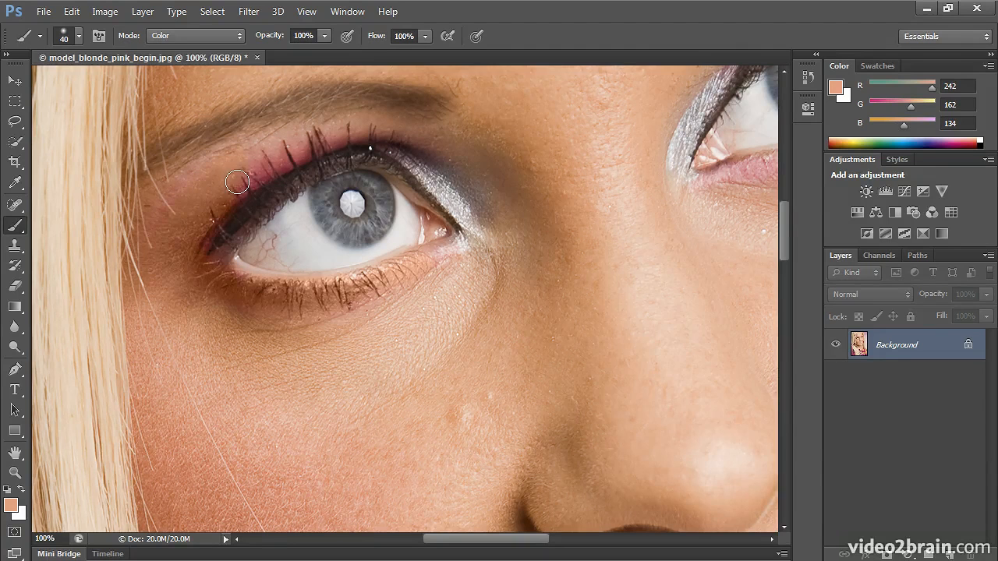
# Recolor the remaining pink eyeshadow across the left eye's upper lid, varying the brush size up to 40 px
pyautogui.press('[')
pyautogui.press('[')
pyautogui.moveTo(241, 179)
pyautogui.mouseDown()
pyautogui.moveTo(253, 191)
pyautogui.moveTo(244, 162)
pyautogui.moveTo(261, 178)
pyautogui.moveTo(255, 158)
pyautogui.mouseUp()
pyautogui.press(']')
pyautogui.press(']')
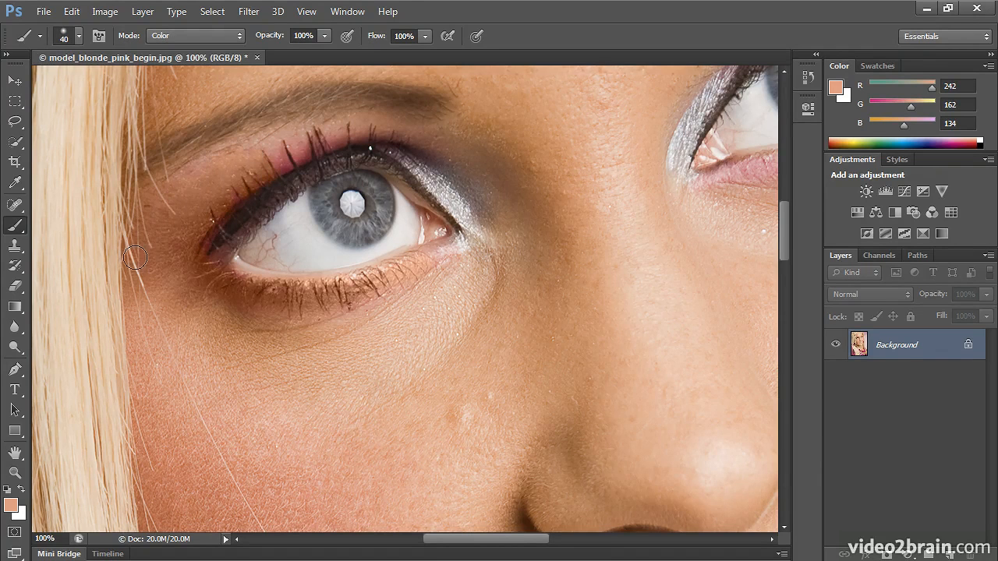
pyautogui.moveTo(257, 169)
pyautogui.mouseDown()
pyautogui.moveTo(272, 152)
pyautogui.moveTo(286, 170)
pyautogui.moveTo(232, 194)
pyautogui.moveTo(206, 242)
pyautogui.moveTo(312, 155)
pyautogui.moveTo(291, 153)
pyautogui.moveTo(296, 142)
pyautogui.moveTo(305, 159)
pyautogui.moveTo(306, 133)
pyautogui.moveTo(328, 134)
pyautogui.moveTo(322, 147)
pyautogui.moveTo(358, 134)
pyautogui.moveTo(441, 162)
pyautogui.mouseUp()
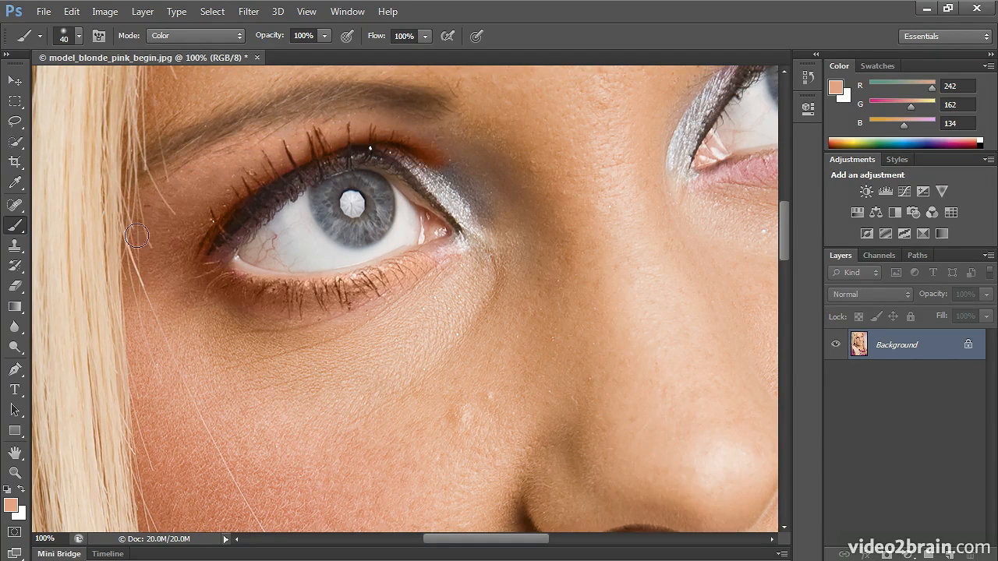
# Paint the skin color over the silver and blue eyeshadow at the left eye's inner corner
pyautogui.hotkey('ctrl', '-')
pyautogui.hotkey('ctrl', '-')
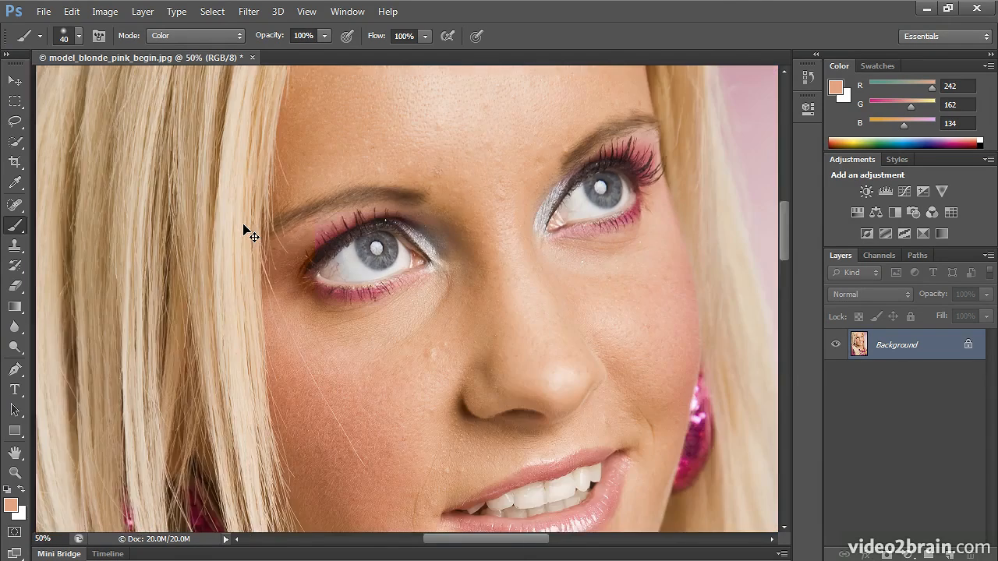
pyautogui.hotkey('ctrl', '-')
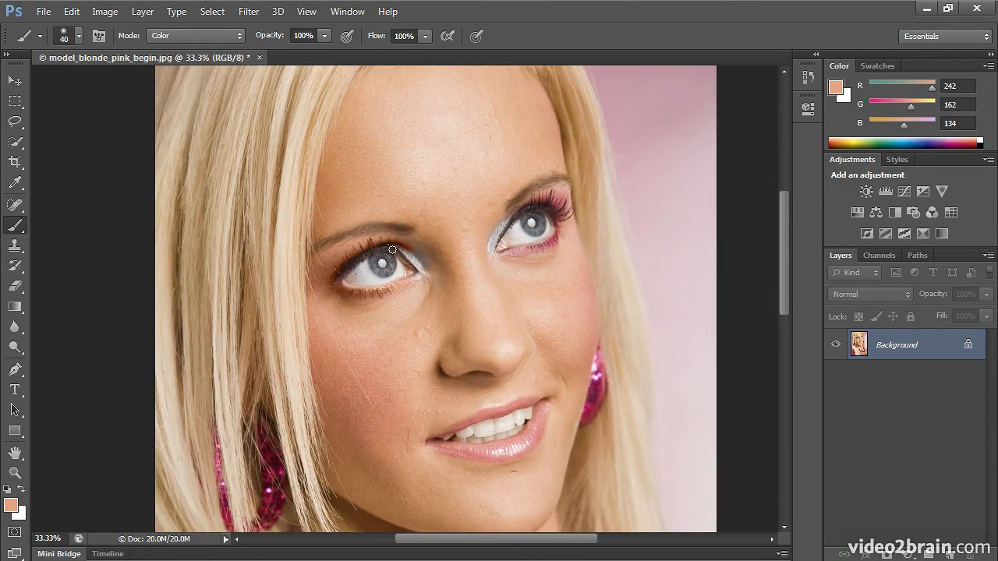
pyautogui.moveTo(418, 249)
pyautogui.mouseDown()
pyautogui.moveTo(471, 314)
pyautogui.moveTo(444, 274)
pyautogui.moveTo(465, 309)
pyautogui.moveTo(382, 251)
pyautogui.moveTo(457, 323)
pyautogui.moveTo(434, 348)
pyautogui.moveTo(453, 340)
pyautogui.moveTo(457, 272)
pyautogui.moveTo(430, 260)
pyautogui.moveTo(456, 295)
pyautogui.mouseUp()
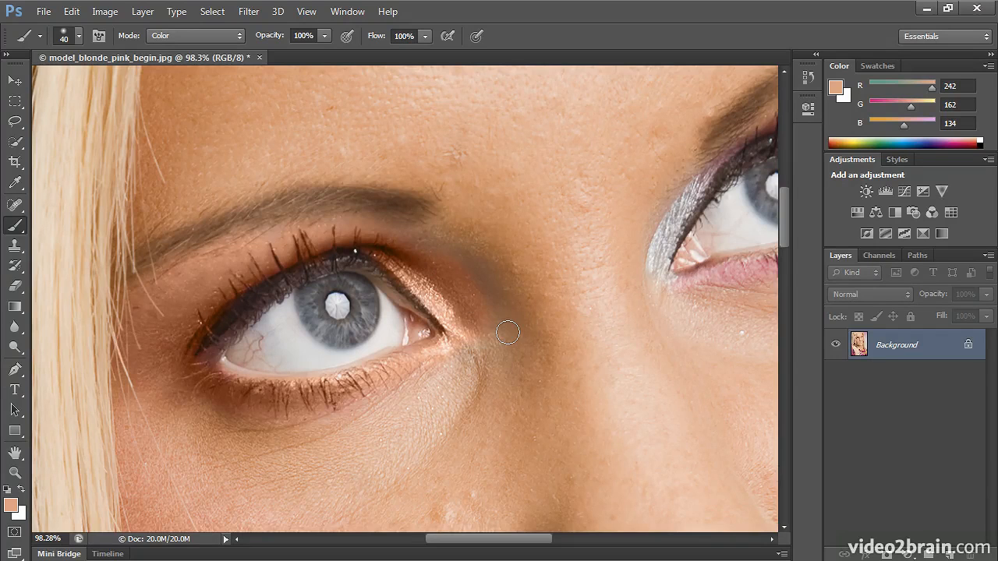
# Outline the dark area beside the left eye's inner corner with the Patch tool, replace it with skin from the nose, and deselect
pyautogui.hotkey('ctrl', '-')
pyautogui.hotkey('ctrl', '-')
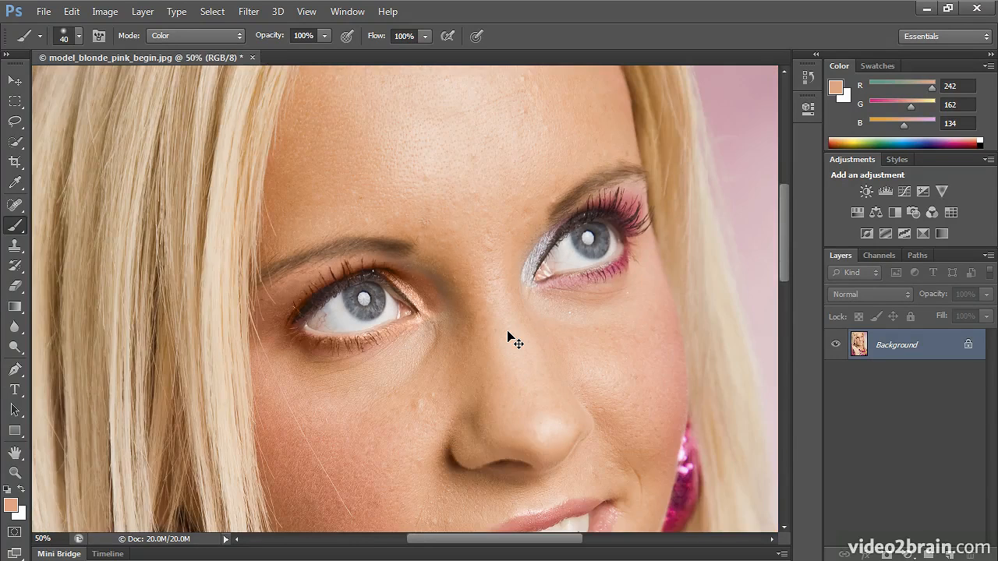
pyautogui.hotkey('ctrl', '-')
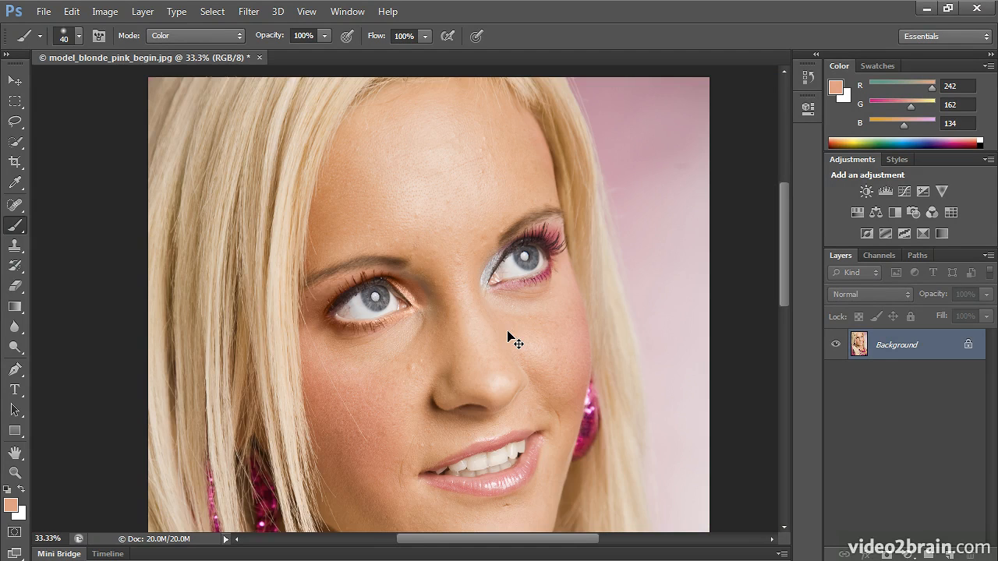
pyautogui.moveTo(14, 205); pyautogui.dragTo(44, 206)
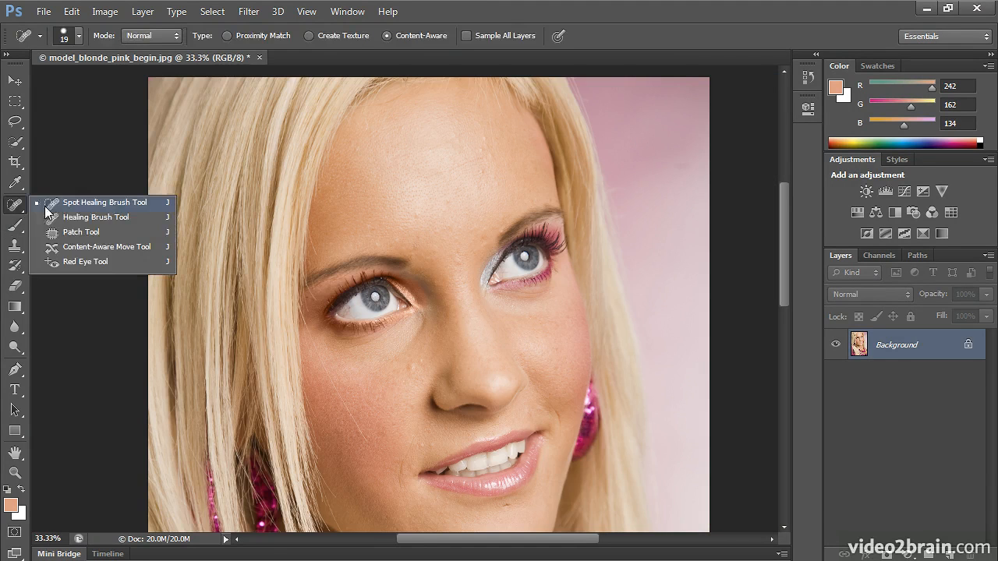
pyautogui.click(77, 232)
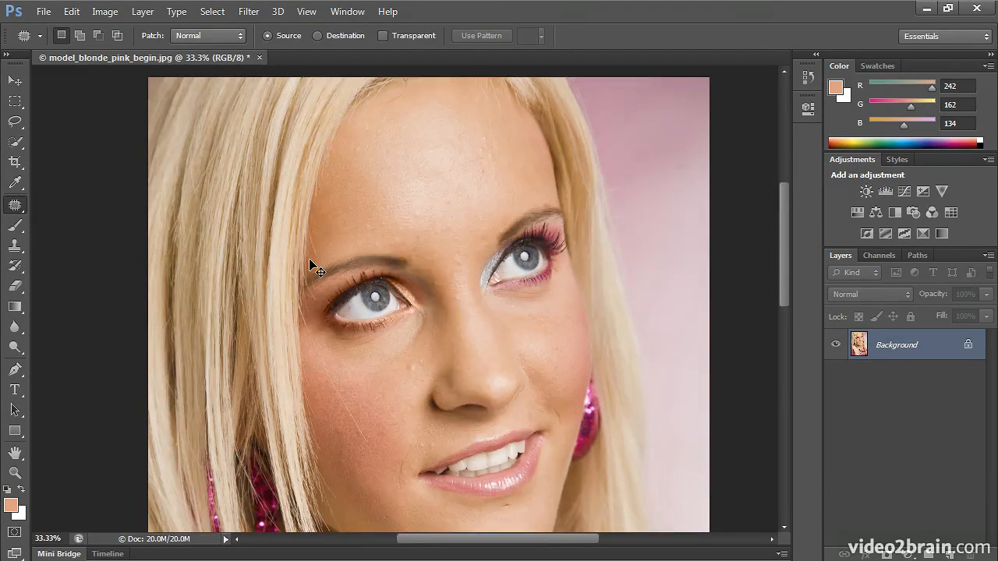
pyautogui.hotkey('ctrl', '+')
pyautogui.hotkey('ctrl', '+')
pyautogui.hotkey('ctrl', '+')
pyautogui.moveTo(384, 224)
pyautogui.mouseDown()
pyautogui.moveTo(431, 298)
pyautogui.moveTo(461, 318)
pyautogui.moveTo(474, 273)
pyautogui.moveTo(452, 241)
pyautogui.moveTo(387, 215)
pyautogui.mouseUp()
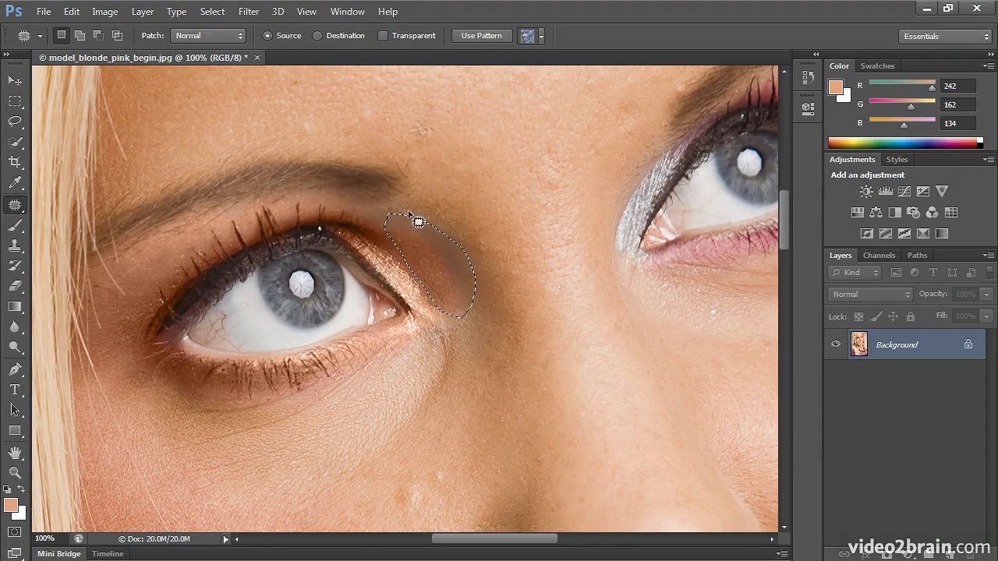
pyautogui.click(16, 207)
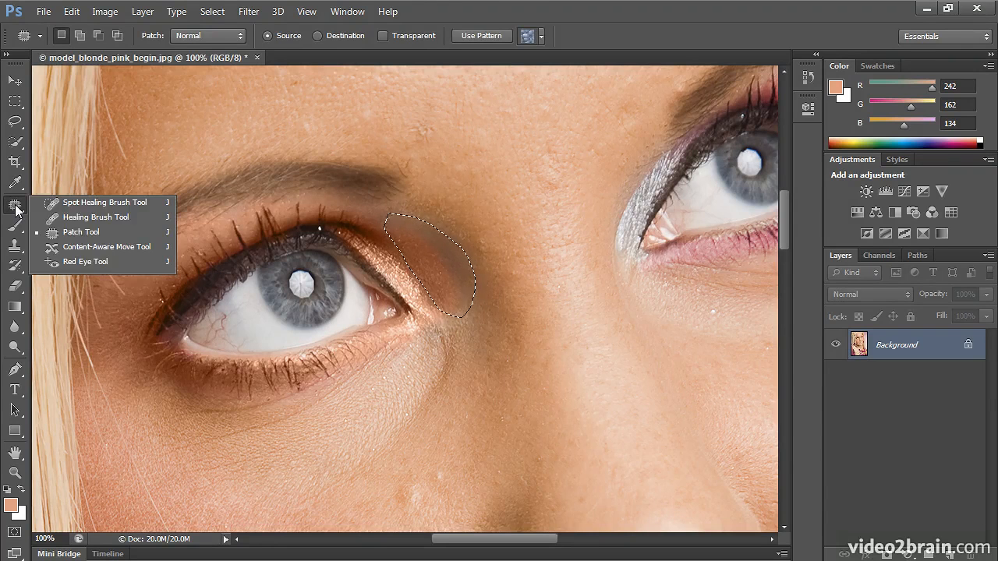
pyautogui.click(16, 207)
pyautogui.moveTo(456, 289)
pyautogui.mouseDown()
pyautogui.moveTo(482, 339)
pyautogui.moveTo(598, 449)
pyautogui.mouseUp()
pyautogui.hotkey('ctrl', 'd')
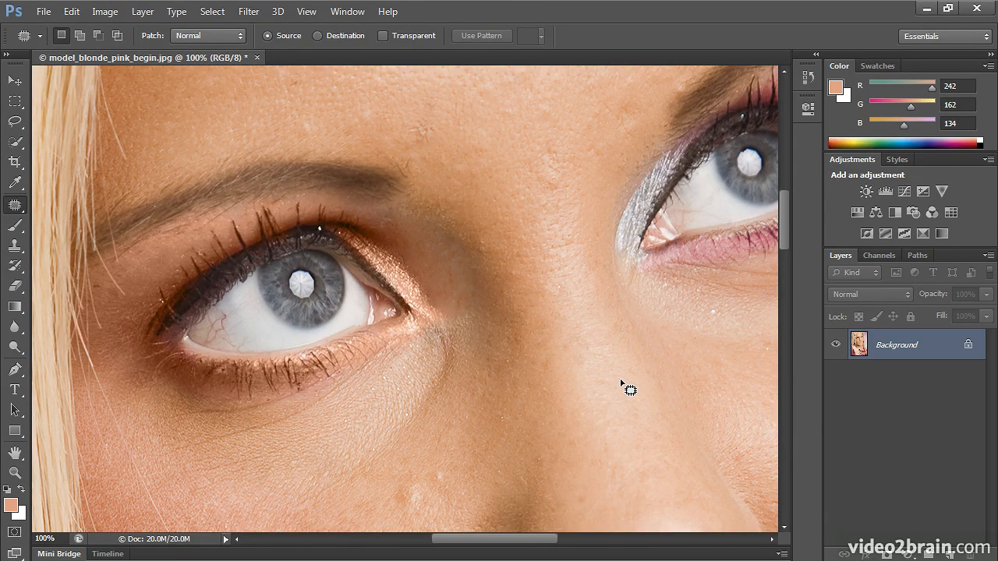
# With the 40 px Color-mode Brush, recolor the left eye's upper lash line and all the pink and silver makeup around the right eye
pyautogui.press('b')
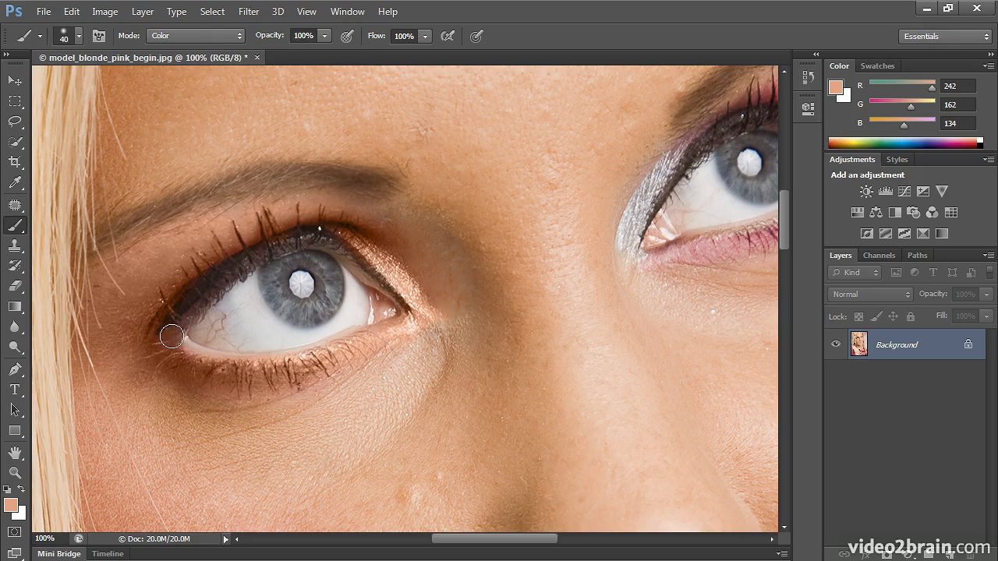
pyautogui.moveTo(199, 302)
pyautogui.mouseDown()
pyautogui.moveTo(309, 236)
pyautogui.moveTo(340, 244)
pyautogui.moveTo(390, 282)
pyautogui.mouseUp()
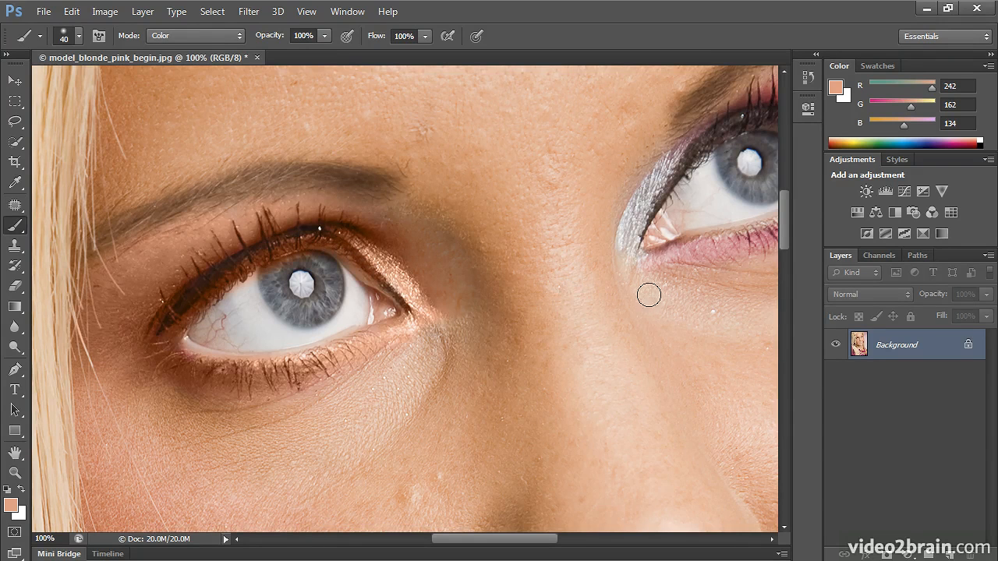
pyautogui.moveTo(673, 290); pyautogui.dragTo(341, 383)
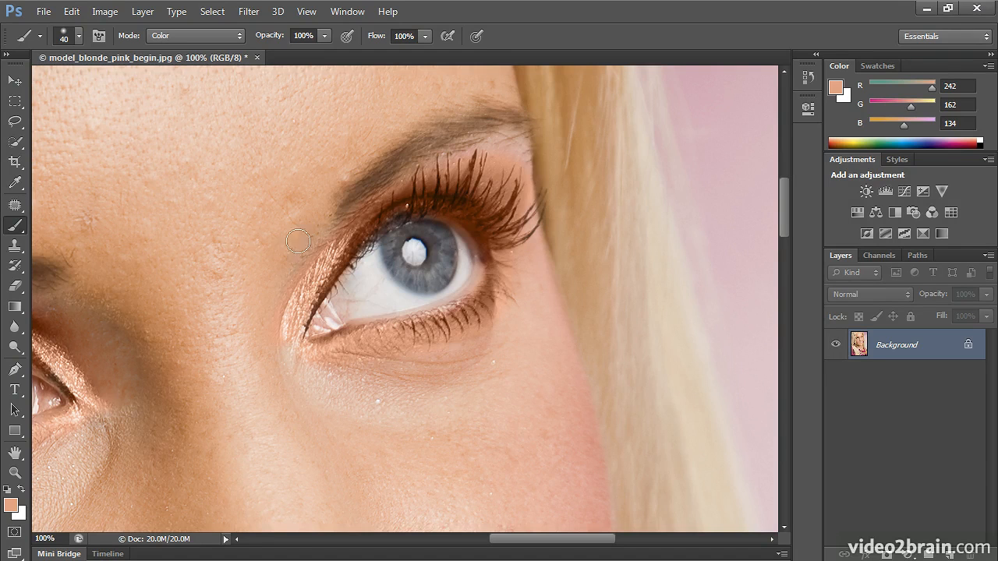
# Darken the right eye's upper lashes with the Burn tool, using the Shadows range at 20% exposure
pyautogui.click(22, 350)
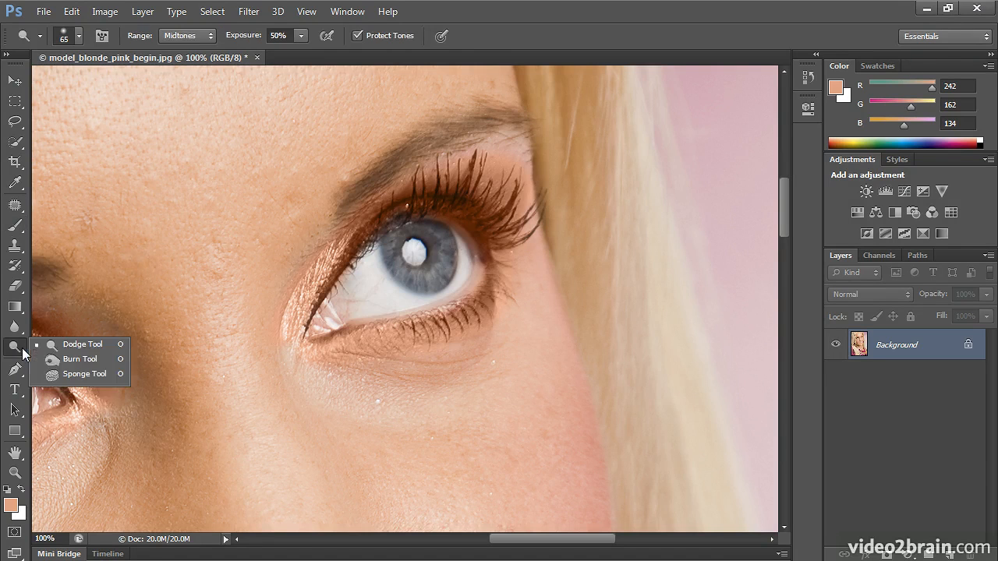
pyautogui.click(66, 360)
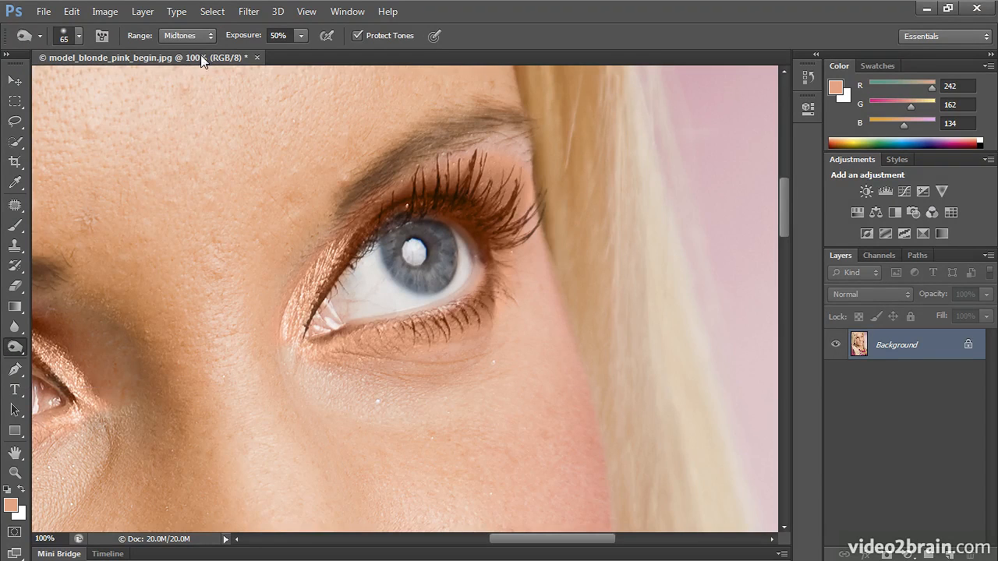
pyautogui.click(191, 38)
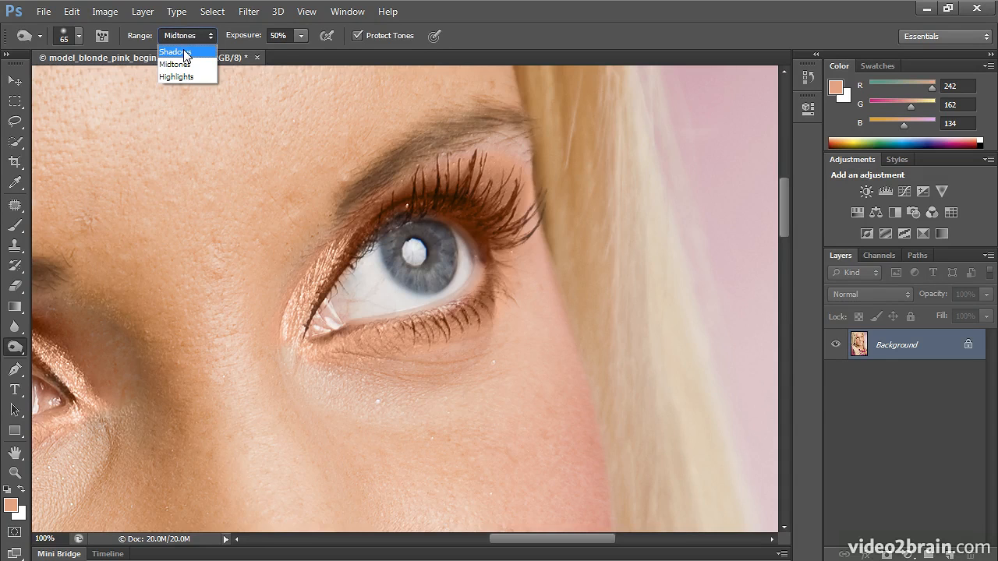
pyautogui.click(186, 52)
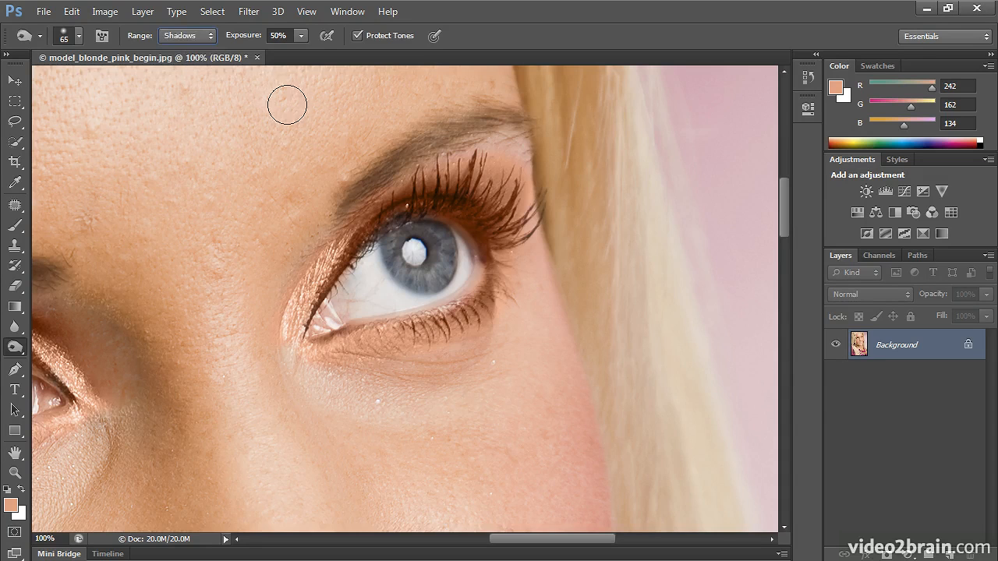
pyautogui.click(301, 35)
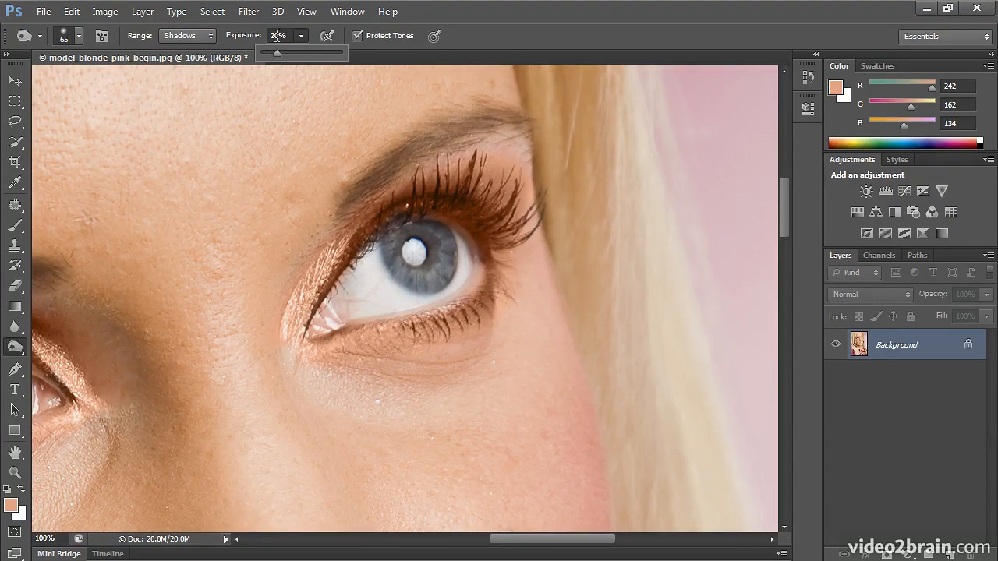
pyautogui.click(399, 209)
pyautogui.moveTo(421, 187)
pyautogui.mouseDown()
pyautogui.moveTo(474, 179)
pyautogui.moveTo(461, 198)
pyautogui.moveTo(520, 223)
pyautogui.moveTo(494, 207)
pyautogui.moveTo(410, 196)
pyautogui.moveTo(400, 216)
pyautogui.moveTo(351, 244)
pyautogui.moveTo(348, 263)
pyautogui.moveTo(392, 211)
pyautogui.moveTo(489, 202)
pyautogui.moveTo(505, 205)
pyautogui.moveTo(496, 268)
pyautogui.moveTo(510, 278)
pyautogui.moveTo(483, 313)
pyautogui.moveTo(365, 339)
pyautogui.moveTo(416, 340)
pyautogui.moveTo(508, 260)
pyautogui.moveTo(507, 279)
pyautogui.moveTo(518, 247)
pyautogui.moveTo(508, 293)
pyautogui.mouseUp()
# Reduce the Burn brush to 45 px and darken the remaining lashes and lash lines around the eyes
pyautogui.press('[')
pyautogui.press('[')
pyautogui.moveTo(485, 344)
pyautogui.mouseDown()
pyautogui.moveTo(820, 283)
pyautogui.moveTo(753, 263)
pyautogui.mouseUp()
pyautogui.moveTo(298, 205)
pyautogui.mouseDown()
pyautogui.moveTo(272, 243)
pyautogui.moveTo(162, 279)
pyautogui.moveTo(121, 314)
pyautogui.moveTo(92, 320)
pyautogui.moveTo(105, 316)
pyautogui.moveTo(104, 293)
pyautogui.moveTo(95, 354)
pyautogui.moveTo(120, 289)
pyautogui.moveTo(215, 218)
pyautogui.moveTo(181, 238)
pyautogui.moveTo(305, 243)
pyautogui.mouseUp()
pyautogui.moveTo(110, 364)
pyautogui.mouseDown()
pyautogui.moveTo(159, 381)
pyautogui.moveTo(87, 360)
pyautogui.moveTo(146, 375)
pyautogui.moveTo(267, 370)
pyautogui.moveTo(203, 379)
pyautogui.moveTo(337, 330)
pyautogui.moveTo(301, 346)
pyautogui.moveTo(360, 309)
pyautogui.moveTo(329, 274)
pyautogui.moveTo(259, 246)
pyautogui.moveTo(216, 245)
pyautogui.moveTo(166, 274)
pyautogui.moveTo(102, 348)
pyautogui.moveTo(133, 320)
pyautogui.mouseUp()
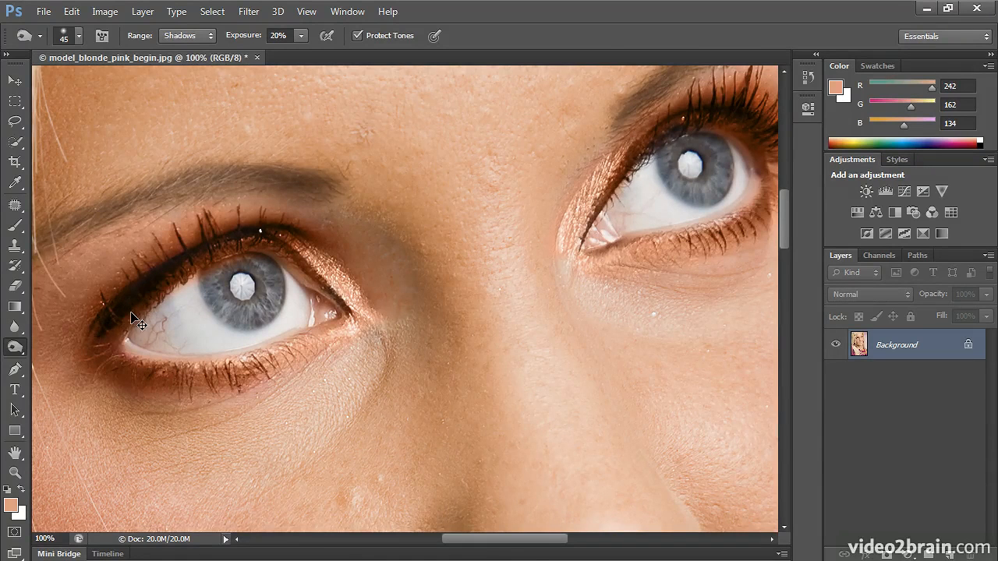
# Compare the retouched portrait with its original opening state twice through the history, and return to the latest Burn state
pyautogui.hotkey('ctrl', '0')
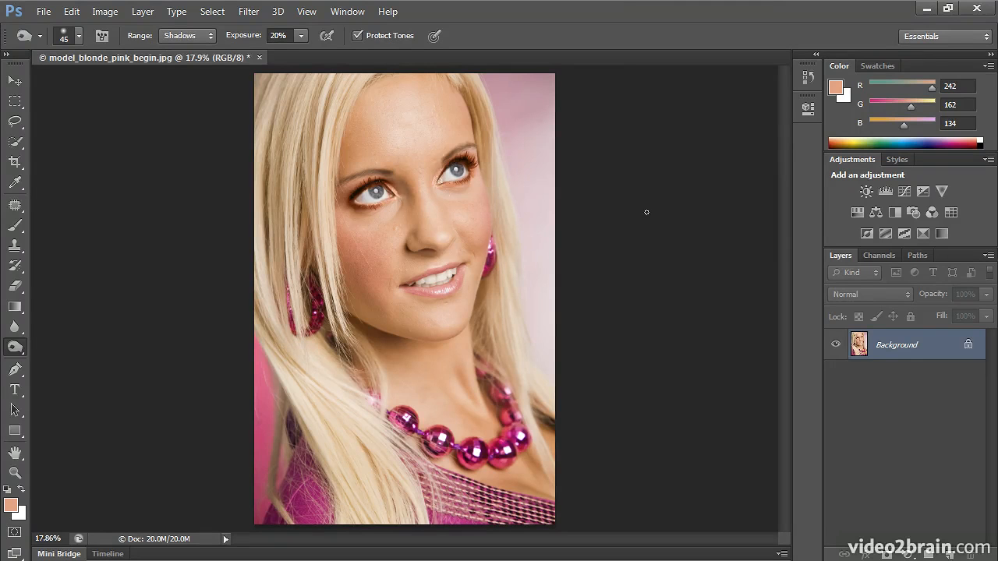
pyautogui.click(809, 78)
pyautogui.moveTo(784, 144); pyautogui.dragTo(766, 509)
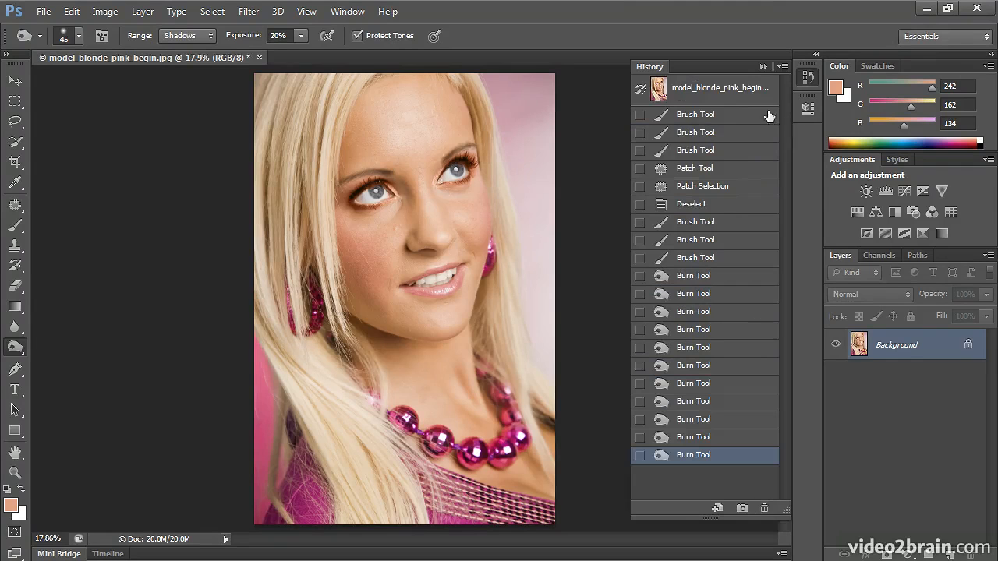
pyautogui.click(741, 92)
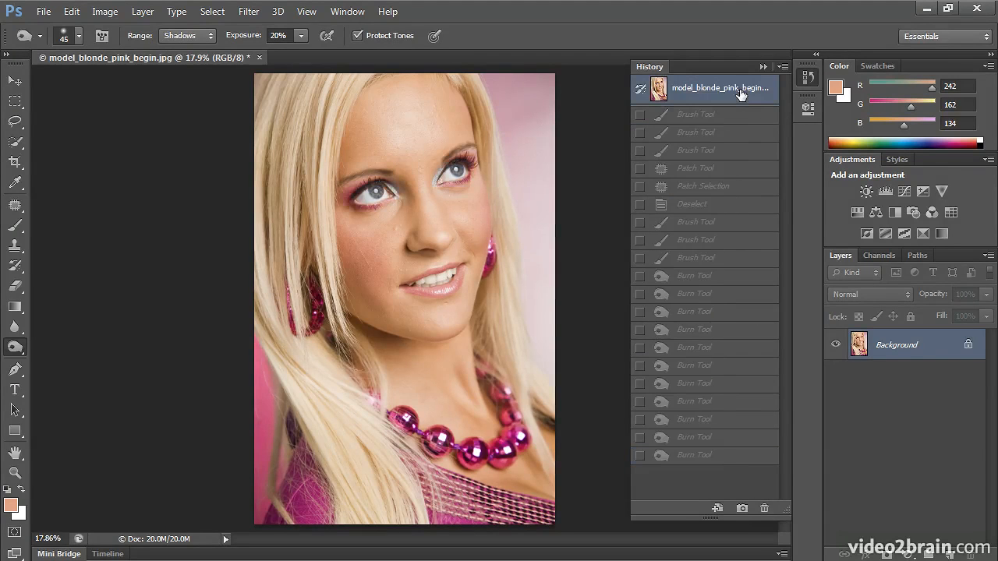
pyautogui.click(726, 456)
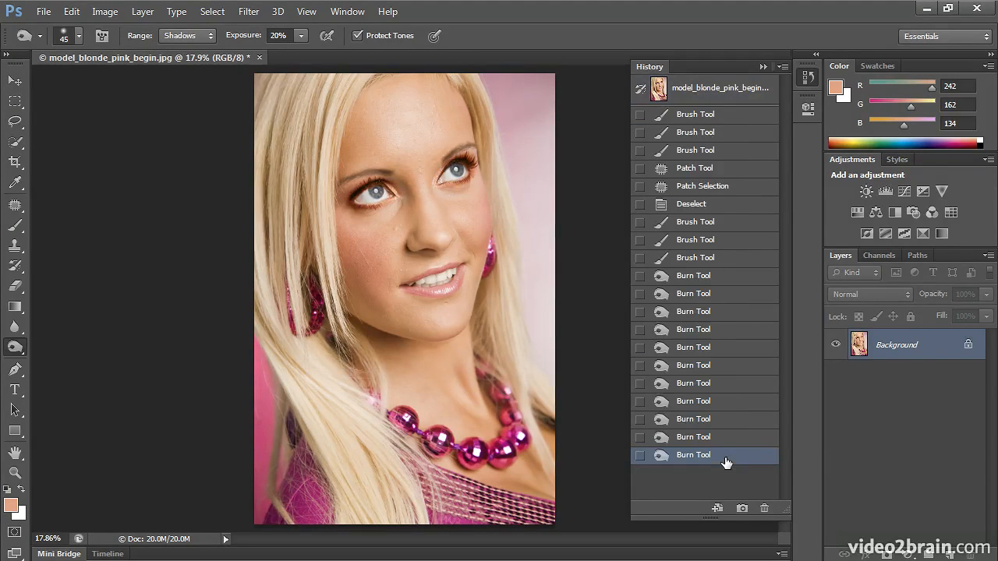
pyautogui.click(714, 94)
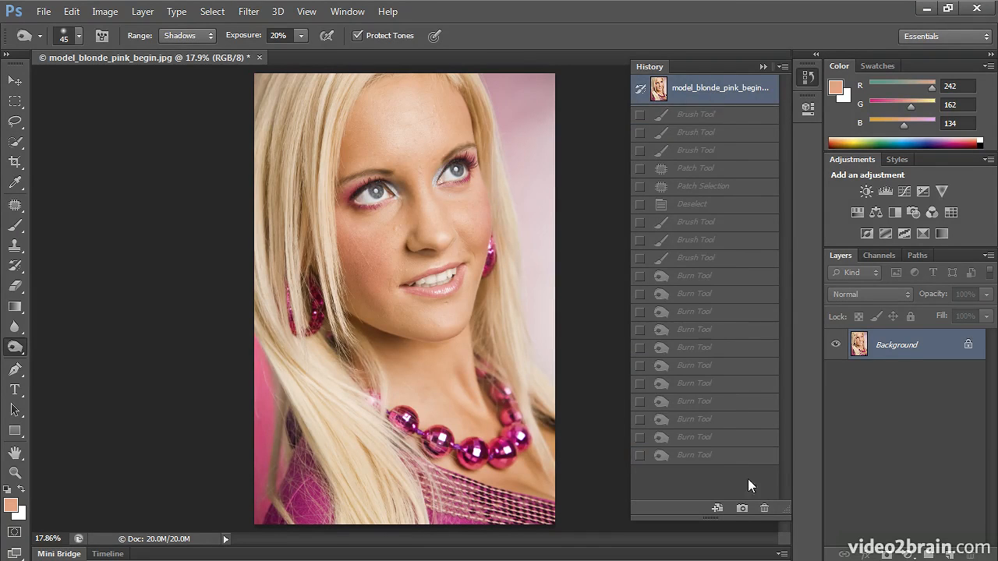
pyautogui.click(739, 455)
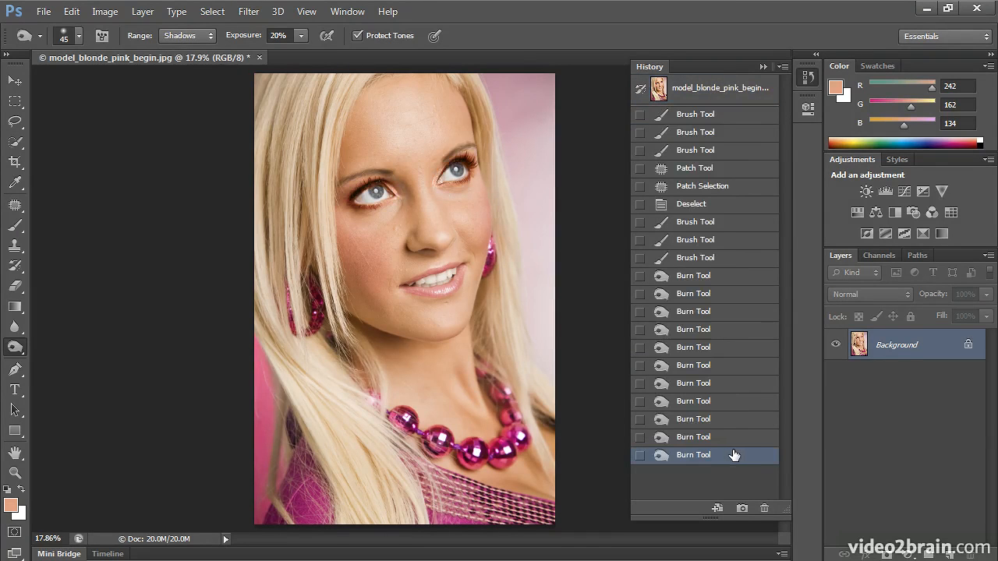
pyautogui.click(808, 78)
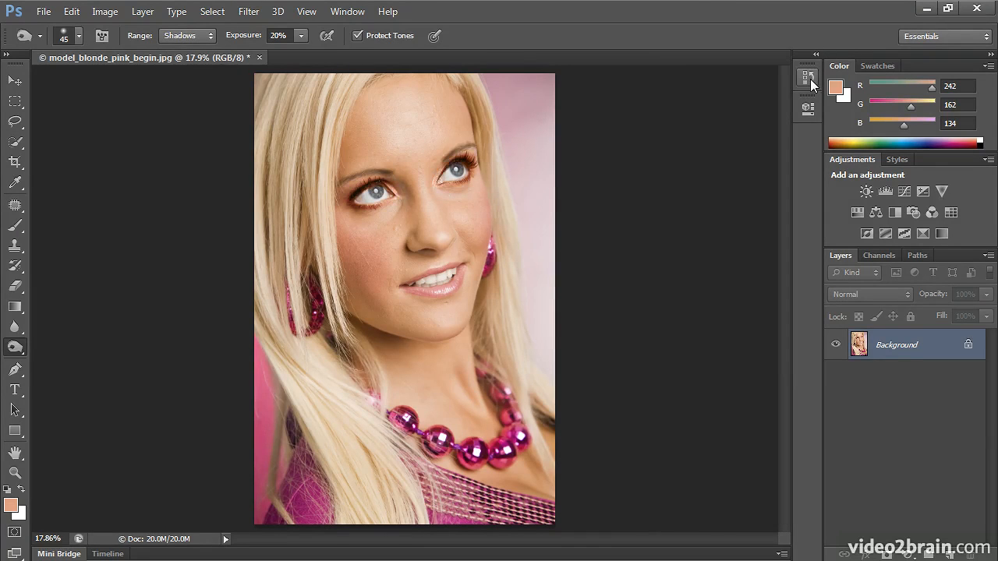
# Try desaturating the makeup on the left eye's upper lid with an enlarged Sponge brush at 50% flow
pyautogui.hotkey('ctrl', '+')
pyautogui.hotkey('ctrl', '+')
pyautogui.hotkey('ctrl', '+')
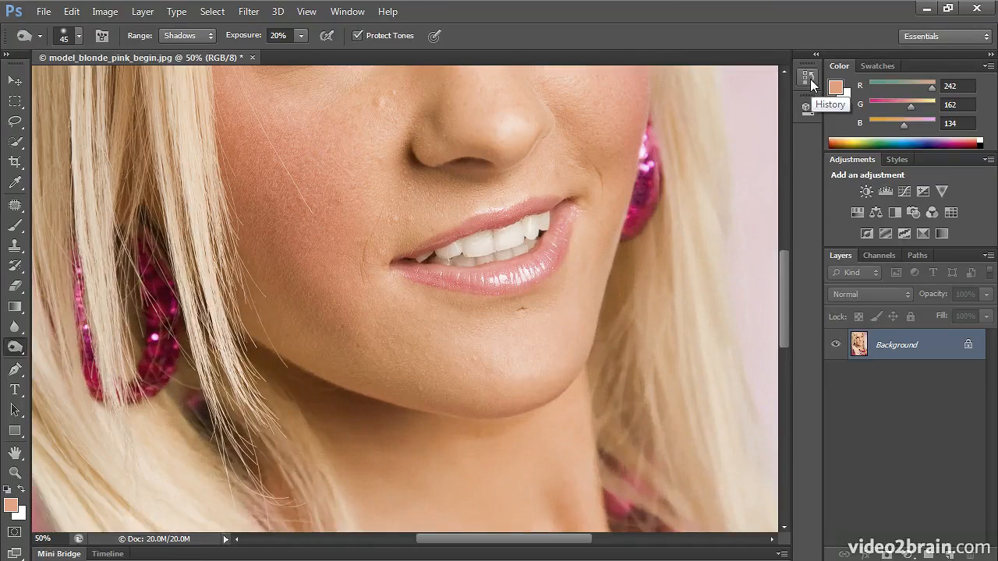
pyautogui.scroll(10, 363, 111)
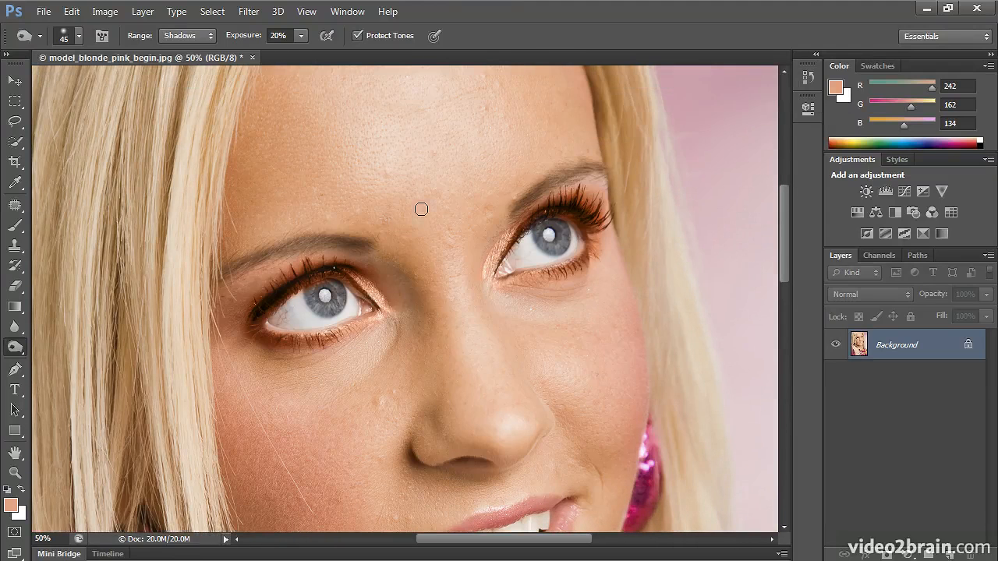
pyautogui.click(12, 352)
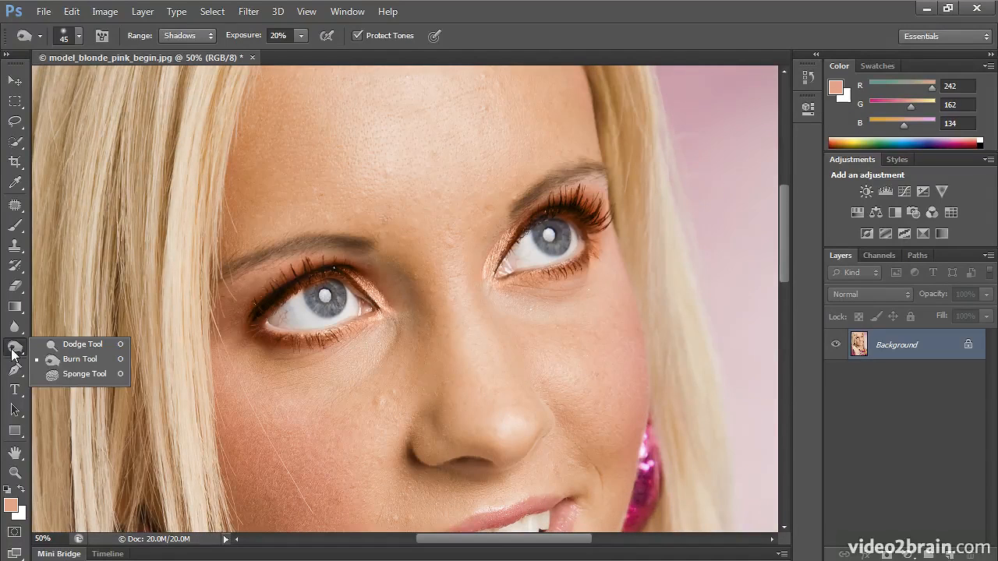
pyautogui.click(66, 374)
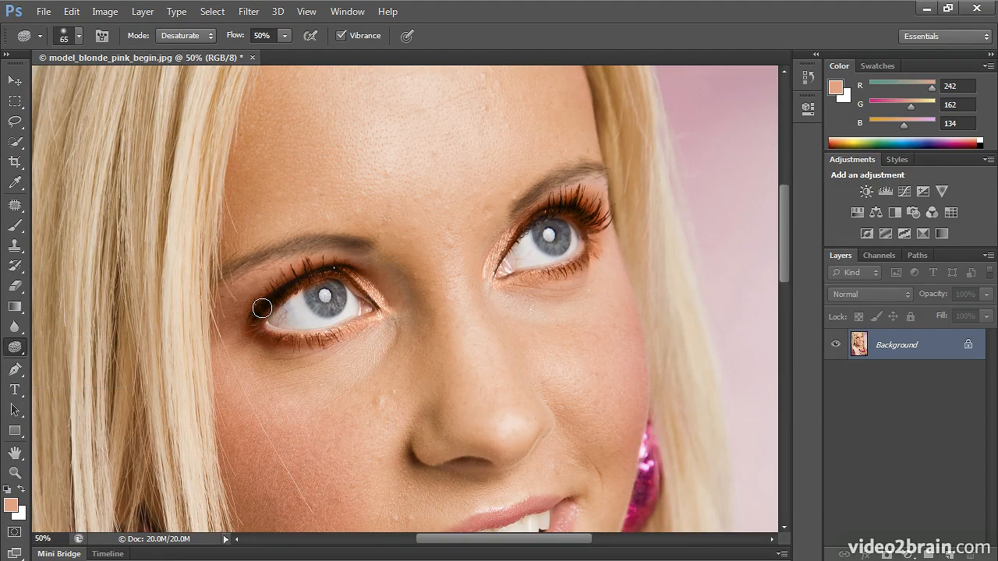
pyautogui.press(']')
pyautogui.press(']')
pyautogui.press(']')
pyautogui.press(']')
pyautogui.press(']')
pyautogui.press(']')
pyautogui.moveTo(252, 312)
pyautogui.mouseDown()
pyautogui.moveTo(287, 275)
pyautogui.moveTo(328, 265)
pyautogui.moveTo(389, 297)
pyautogui.moveTo(371, 277)
pyautogui.moveTo(397, 311)
pyautogui.moveTo(336, 267)
pyautogui.mouseUp()
# Reduce the Sponge brush to 90 px and desaturate the remaining orange makeup around both eyes
pyautogui.press('[')
pyautogui.press('[')
pyautogui.moveTo(239, 316)
pyautogui.mouseDown()
pyautogui.moveTo(308, 343)
pyautogui.moveTo(284, 342)
pyautogui.moveTo(335, 340)
pyautogui.moveTo(270, 343)
pyautogui.moveTo(240, 321)
pyautogui.moveTo(268, 344)
pyautogui.moveTo(252, 312)
pyautogui.moveTo(353, 265)
pyautogui.moveTo(294, 271)
pyautogui.moveTo(364, 264)
pyautogui.moveTo(259, 292)
pyautogui.moveTo(230, 324)
pyautogui.moveTo(250, 278)
pyautogui.moveTo(219, 289)
pyautogui.mouseUp()
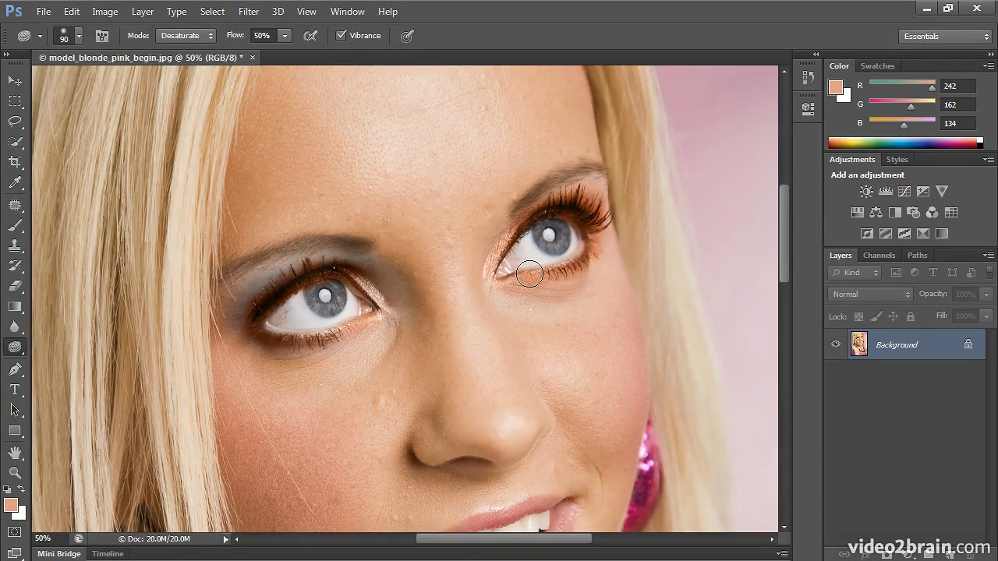
pyautogui.moveTo(530, 273)
pyautogui.mouseDown()
pyautogui.moveTo(566, 216)
pyautogui.moveTo(488, 270)
pyautogui.moveTo(509, 228)
pyautogui.moveTo(508, 241)
pyautogui.moveTo(575, 180)
pyautogui.moveTo(529, 214)
pyautogui.moveTo(568, 204)
pyautogui.moveTo(596, 209)
pyautogui.moveTo(573, 207)
pyautogui.moveTo(590, 216)
pyautogui.moveTo(533, 222)
pyautogui.moveTo(591, 206)
pyautogui.moveTo(538, 215)
pyautogui.moveTo(621, 218)
pyautogui.moveTo(602, 210)
pyautogui.moveTo(587, 258)
pyautogui.moveTo(557, 274)
pyautogui.moveTo(524, 276)
pyautogui.moveTo(560, 273)
pyautogui.moveTo(538, 275)
pyautogui.moveTo(599, 239)
pyautogui.moveTo(577, 212)
pyautogui.moveTo(503, 246)
pyautogui.moveTo(562, 204)
pyautogui.moveTo(594, 219)
pyautogui.moveTo(561, 193)
pyautogui.moveTo(603, 210)
pyautogui.moveTo(564, 204)
pyautogui.moveTo(600, 233)
pyautogui.moveTo(553, 202)
pyautogui.moveTo(595, 211)
pyautogui.moveTo(527, 222)
pyautogui.moveTo(574, 226)
pyautogui.moveTo(521, 221)
pyautogui.moveTo(573, 201)
pyautogui.moveTo(600, 218)
pyautogui.mouseUp()
pyautogui.moveTo(349, 280)
pyautogui.mouseDown()
pyautogui.moveTo(304, 266)
pyautogui.moveTo(267, 301)
pyautogui.moveTo(296, 275)
pyautogui.moveTo(235, 308)
pyautogui.moveTo(280, 280)
pyautogui.moveTo(252, 313)
pyautogui.moveTo(265, 337)
pyautogui.moveTo(397, 323)
pyautogui.mouseUp()
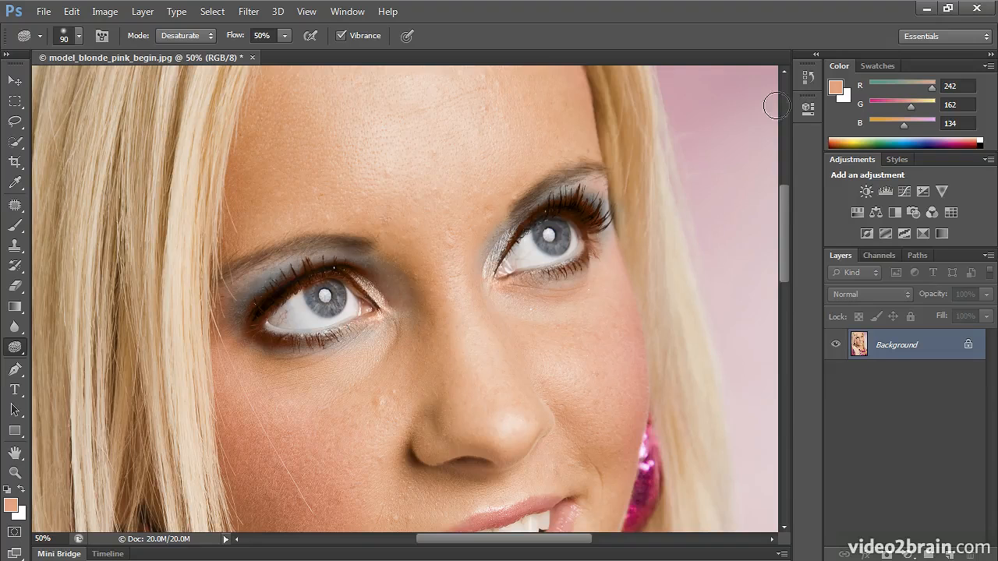
# Revert the image to the last Burn state in the history, discarding all the Sponge strokes
pyautogui.click(809, 78)
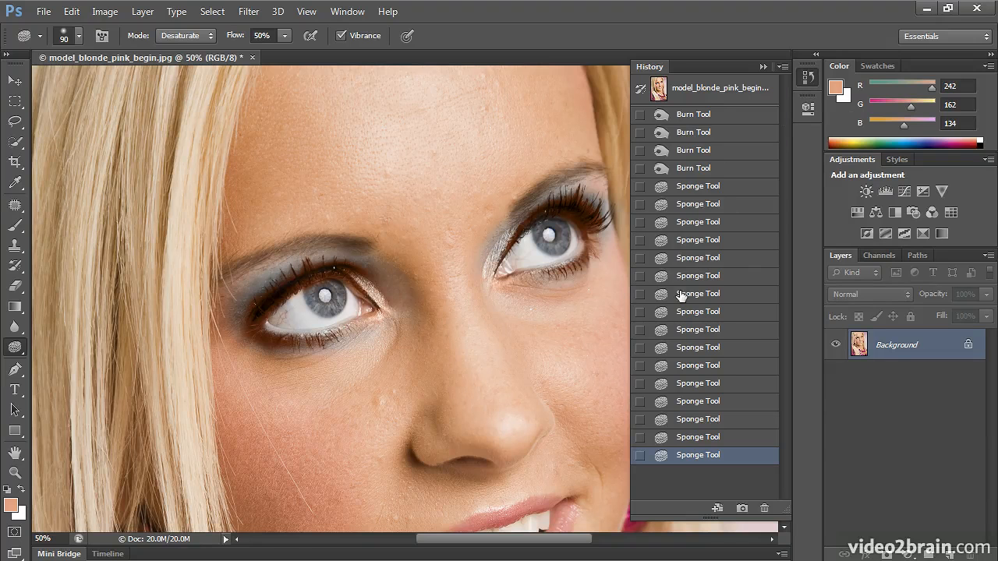
pyautogui.click(697, 170)
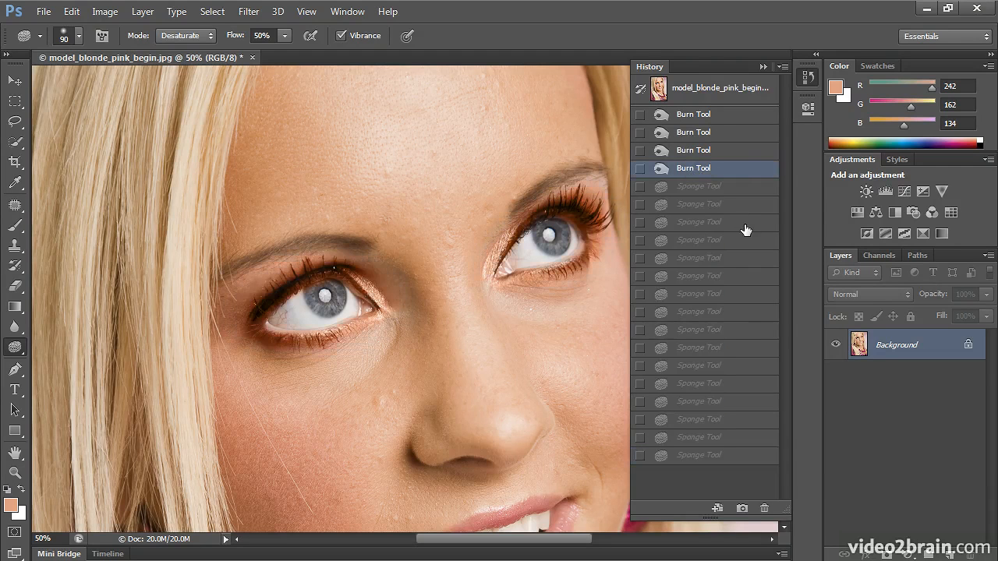
pyautogui.click(808, 80)
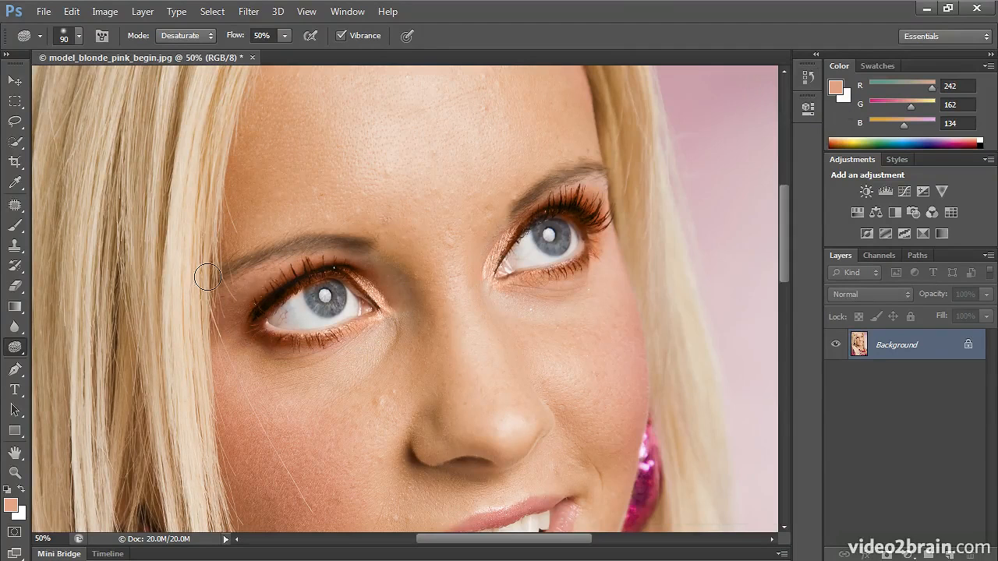
# Switch to the Dodge tool and enlarge its brush to 80 px
pyautogui.click(18, 350)
pyautogui.click(47, 345)
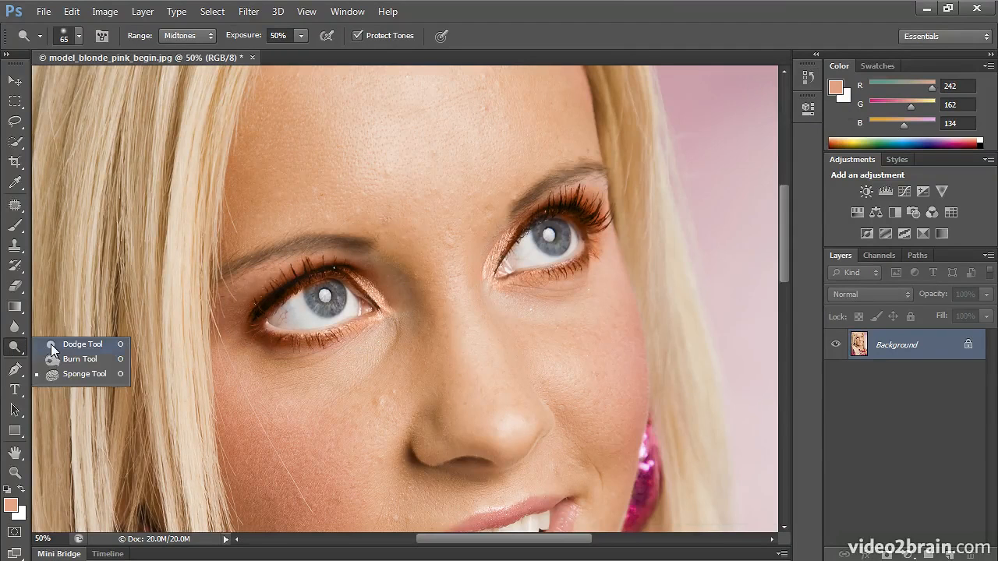
pyautogui.click(808, 79)
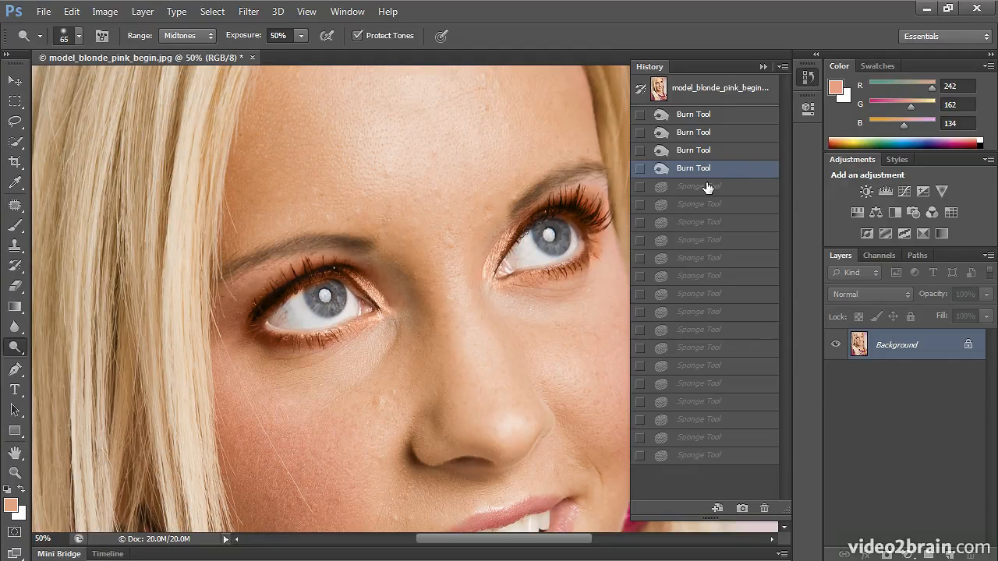
pyautogui.click(806, 79)
pyautogui.press(']')
# Try dodging the left eye's lid with the Midtones range at 50% exposure, and undo it
pyautogui.moveTo(263, 301)
pyautogui.mouseDown()
pyautogui.moveTo(250, 314)
pyautogui.moveTo(312, 269)
pyautogui.moveTo(360, 275)
pyautogui.moveTo(383, 301)
pyautogui.mouseUp()
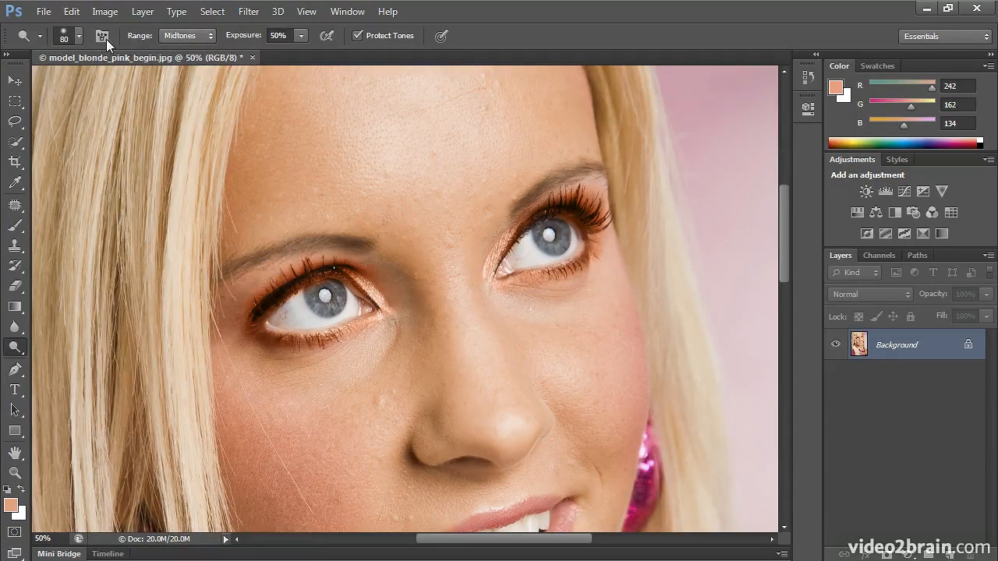
pyautogui.click(72, 12)
pyautogui.click(119, 22)
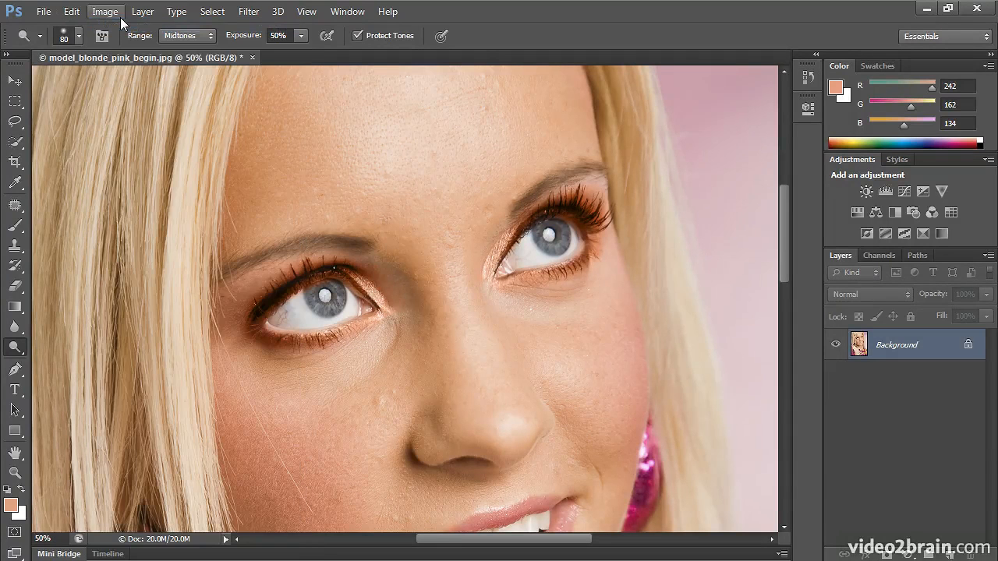
# Try dodging the left eye's lid with the Highlights range at 50% exposure, and undo it
pyautogui.click(168, 36)
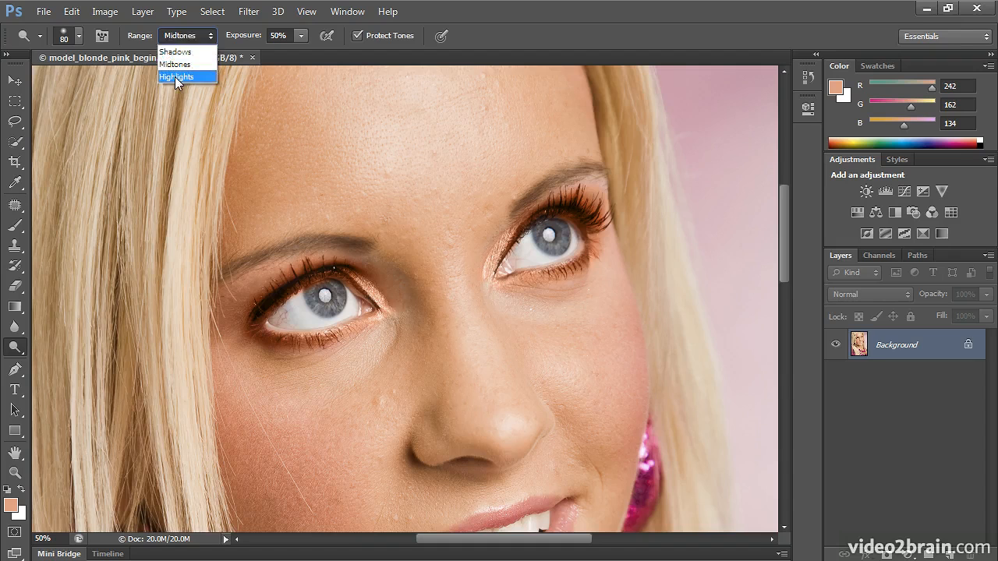
pyautogui.click(175, 76)
pyautogui.moveTo(254, 315)
pyautogui.mouseDown()
pyautogui.moveTo(323, 270)
pyautogui.moveTo(266, 288)
pyautogui.moveTo(326, 267)
pyautogui.moveTo(394, 311)
pyautogui.mouseUp()
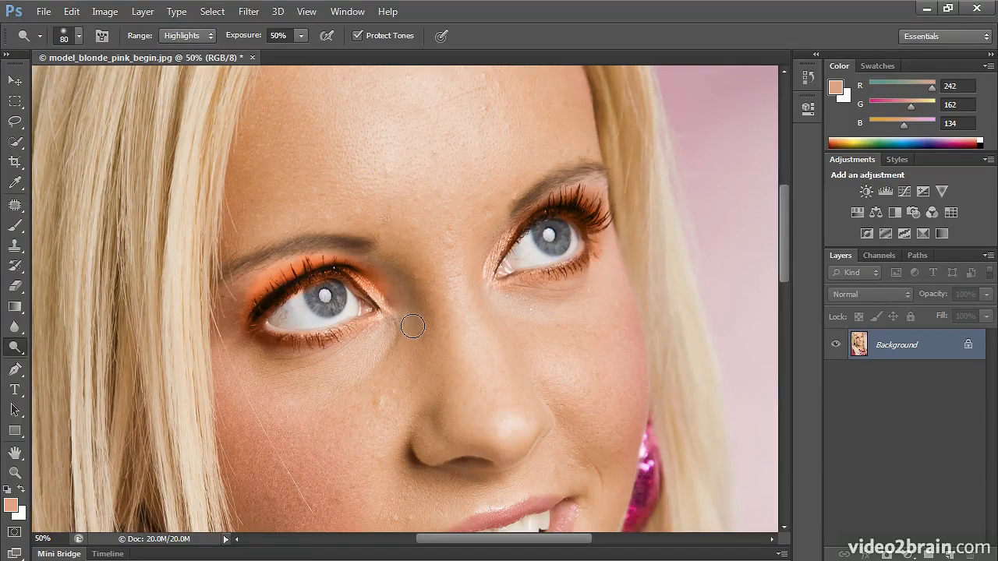
pyautogui.click(74, 11)
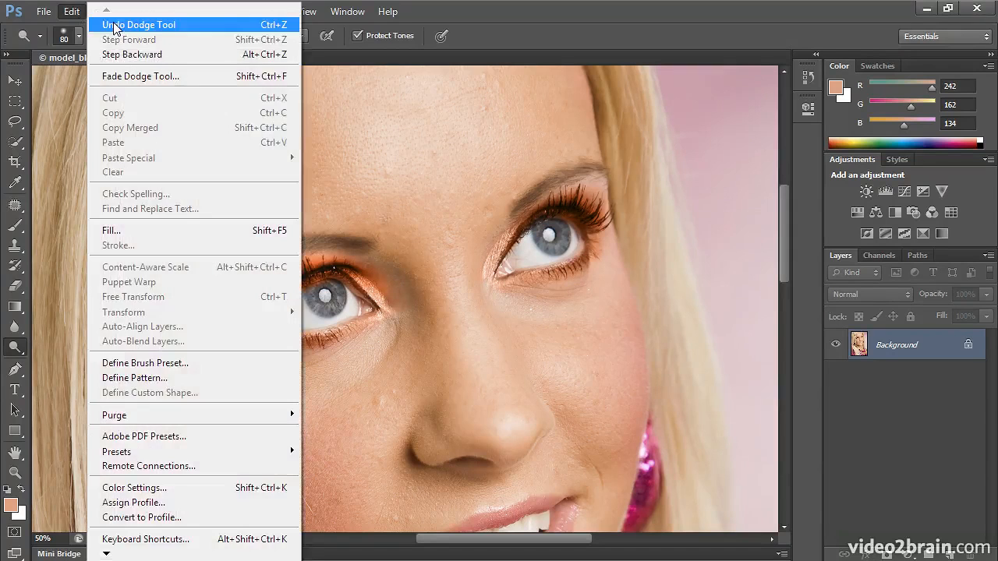
pyautogui.click(114, 26)
# Lighten the dark makeup and lash lines around both eyes with the Dodge tool, using the Shadows range at 50% exposure
pyautogui.click(195, 36)
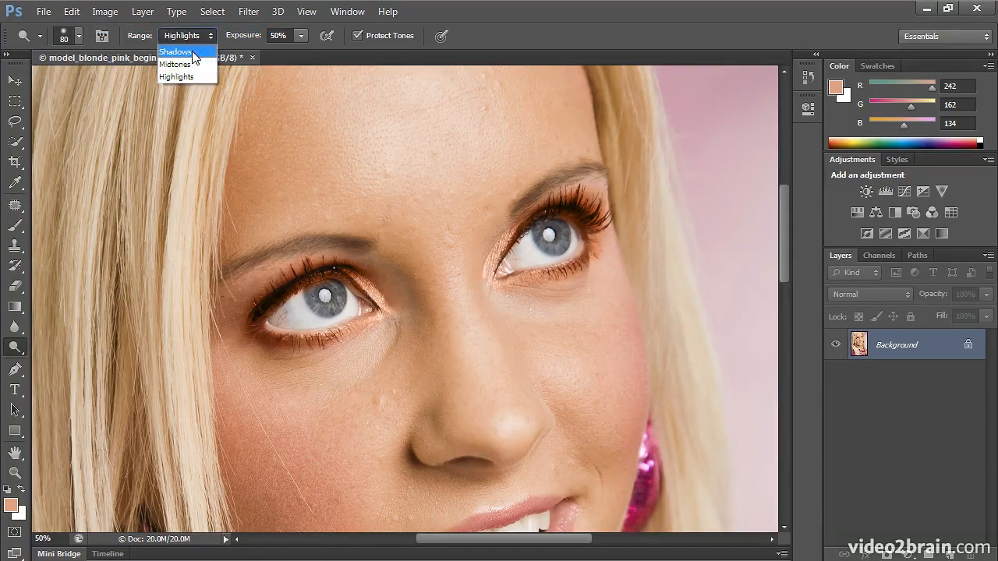
pyautogui.click(194, 52)
pyautogui.moveTo(268, 291)
pyautogui.mouseDown()
pyautogui.moveTo(258, 300)
pyautogui.moveTo(343, 267)
pyautogui.mouseUp()
pyautogui.moveTo(342, 268)
pyautogui.mouseDown()
pyautogui.moveTo(380, 295)
pyautogui.moveTo(310, 279)
pyautogui.moveTo(266, 297)
pyautogui.moveTo(250, 335)
pyautogui.moveTo(320, 347)
pyautogui.moveTo(238, 333)
pyautogui.moveTo(368, 323)
pyautogui.moveTo(300, 342)
pyautogui.moveTo(244, 333)
pyautogui.moveTo(370, 288)
pyautogui.moveTo(316, 254)
pyautogui.moveTo(354, 273)
pyautogui.moveTo(276, 300)
pyautogui.moveTo(273, 286)
pyautogui.mouseUp()
pyautogui.moveTo(555, 238)
pyautogui.mouseDown()
pyautogui.moveTo(520, 232)
pyautogui.moveTo(566, 202)
pyautogui.moveTo(520, 225)
pyautogui.moveTo(585, 188)
pyautogui.moveTo(566, 198)
pyautogui.moveTo(589, 221)
pyautogui.moveTo(582, 196)
pyautogui.moveTo(603, 210)
pyautogui.moveTo(553, 206)
pyautogui.moveTo(531, 224)
pyautogui.moveTo(573, 221)
pyautogui.moveTo(600, 236)
pyautogui.moveTo(547, 280)
pyautogui.moveTo(564, 276)
pyautogui.moveTo(527, 279)
pyautogui.moveTo(573, 212)
pyautogui.moveTo(564, 204)
pyautogui.moveTo(502, 244)
pyautogui.moveTo(539, 215)
pyautogui.moveTo(568, 209)
pyautogui.moveTo(589, 226)
pyautogui.mouseUp()
pyautogui.moveTo(395, 269)
pyautogui.mouseDown()
pyautogui.moveTo(333, 263)
pyautogui.moveTo(273, 296)
pyautogui.moveTo(256, 328)
pyautogui.mouseUp()
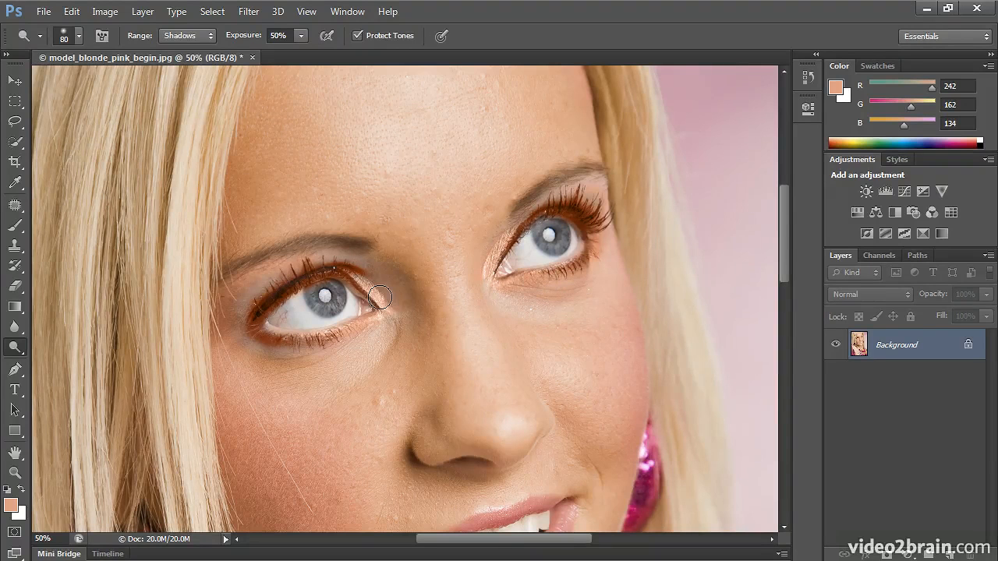
pyautogui.hotkey('ctrl', '0')
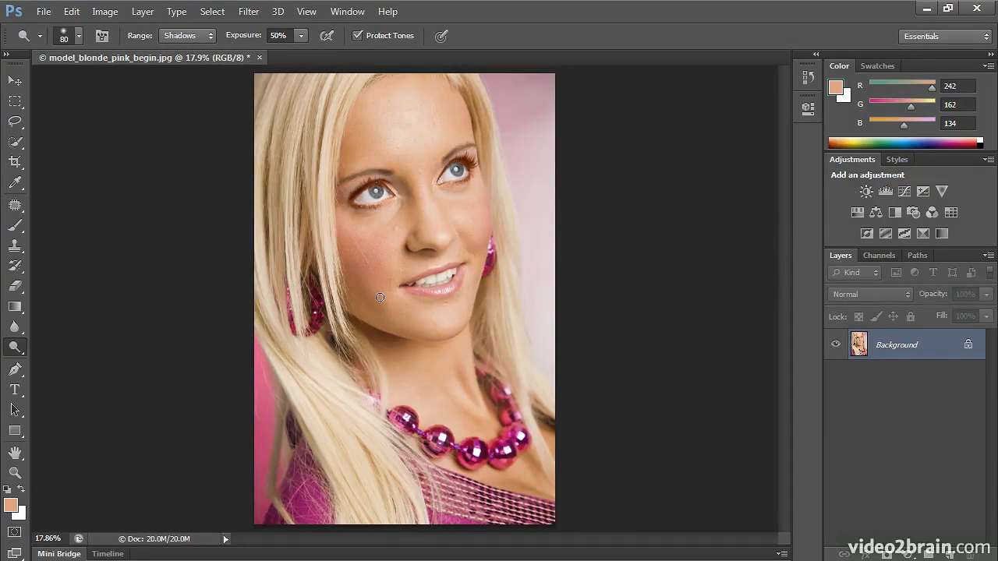
# Patch the skin just below the left eye with clean cheek skin using the Patch tool in Source mode, and deselect
pyautogui.scroll(3, 382, 304)
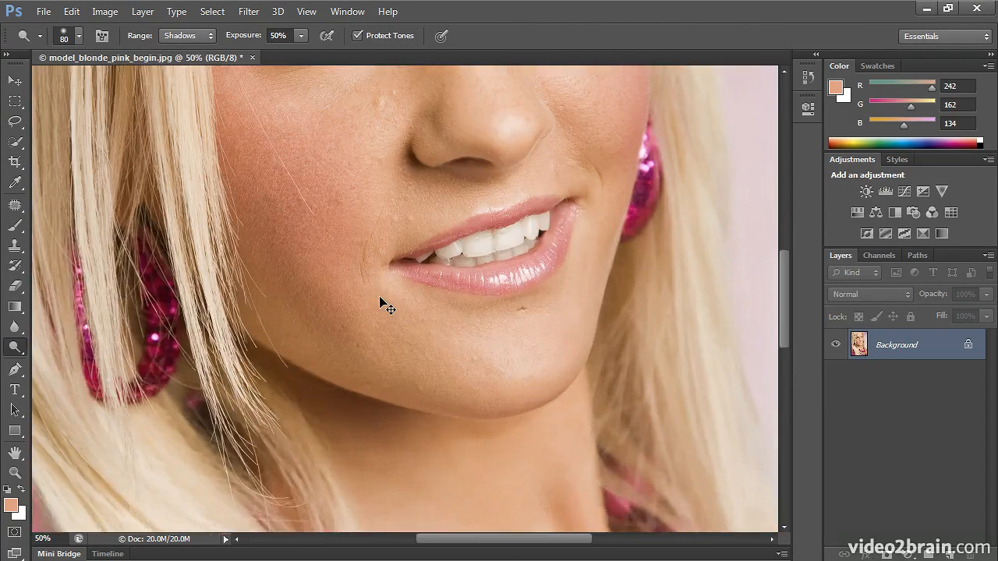
pyautogui.scroll(2, 399, 267)
pyautogui.scroll(5, 399, 267)
pyautogui.hscroll(-4, 473, 270)
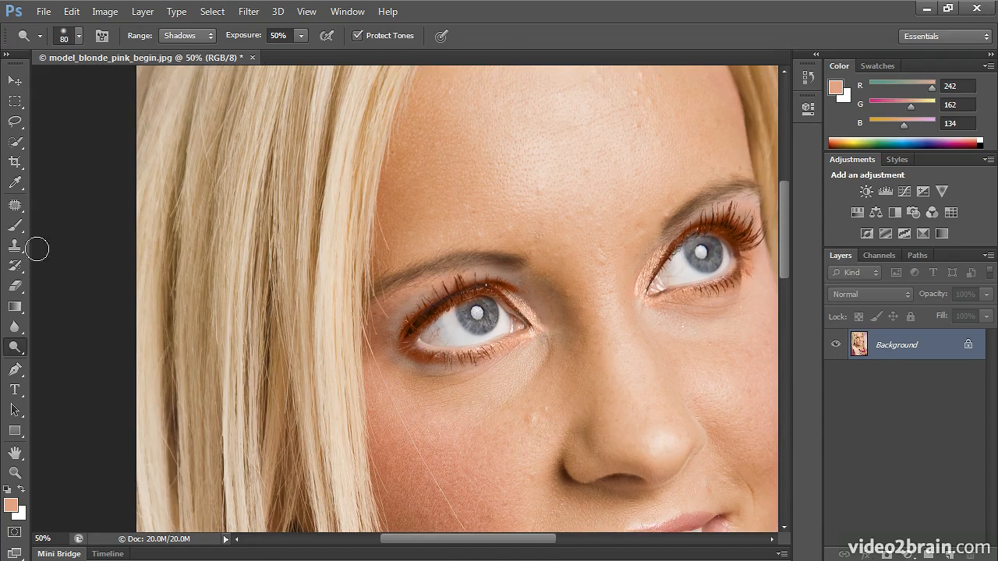
pyautogui.click(15, 207)
pyautogui.moveTo(392, 358)
pyautogui.mouseDown()
pyautogui.moveTo(415, 383)
pyautogui.moveTo(474, 386)
pyautogui.moveTo(497, 362)
pyautogui.moveTo(439, 371)
pyautogui.moveTo(390, 355)
pyautogui.moveTo(444, 415)
pyautogui.mouseUp()
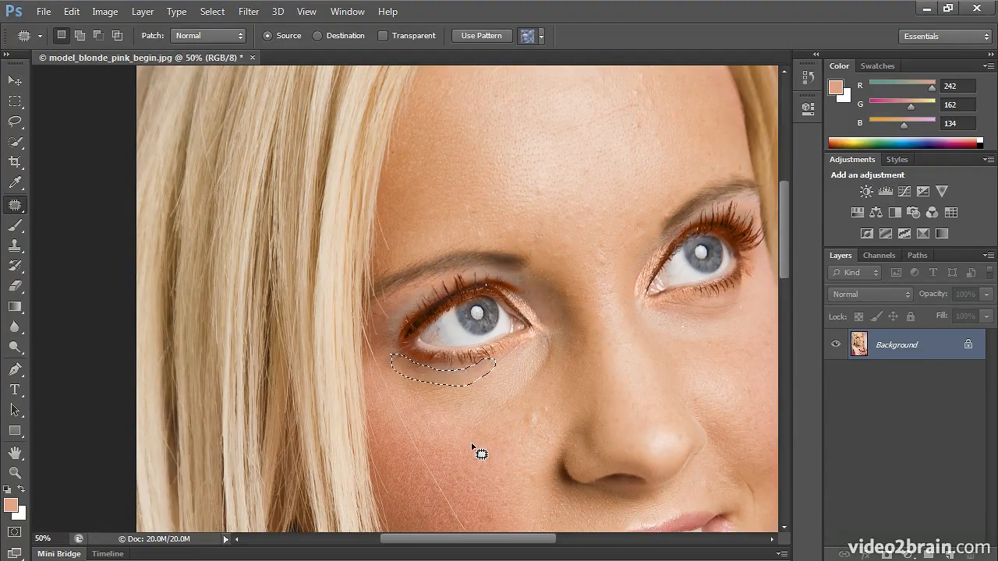
pyautogui.hotkey('ctrl', 'd')
# Patch the skin at the left eye's outer corner and below the right eye with nearby clean skin, clearing each selection
pyautogui.moveTo(395, 306)
pyautogui.mouseDown()
pyautogui.moveTo(393, 336)
pyautogui.moveTo(426, 288)
pyautogui.moveTo(418, 367)
pyautogui.moveTo(502, 379)
pyautogui.moveTo(507, 395)
pyautogui.mouseUp()
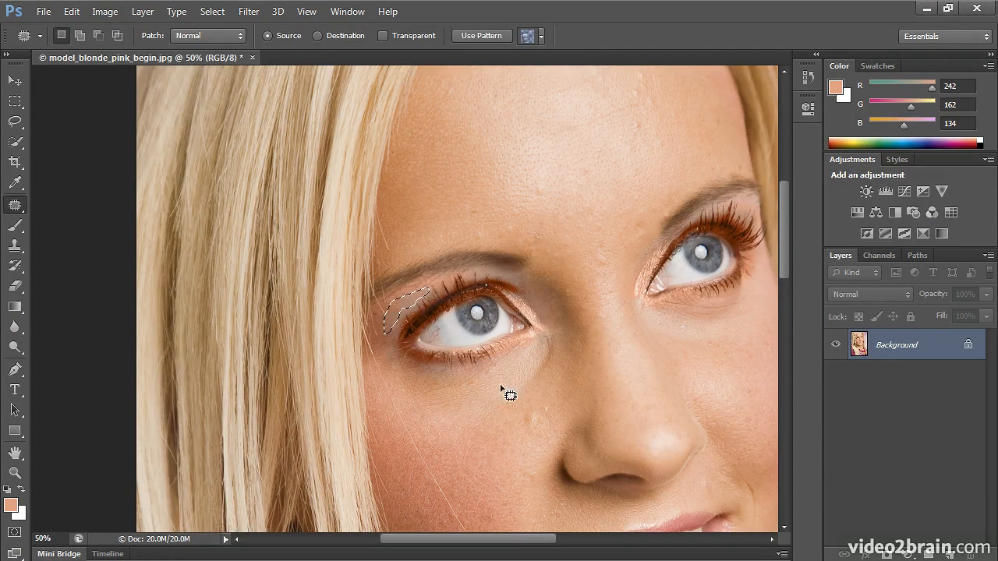
pyautogui.hotkey('ctrl', 'd')
pyautogui.moveTo(675, 310)
pyautogui.mouseDown()
pyautogui.moveTo(644, 313)
pyautogui.moveTo(693, 323)
pyautogui.moveTo(690, 339)
pyautogui.moveTo(715, 356)
pyautogui.mouseUp()
pyautogui.hotkey('ctrl', 'd')
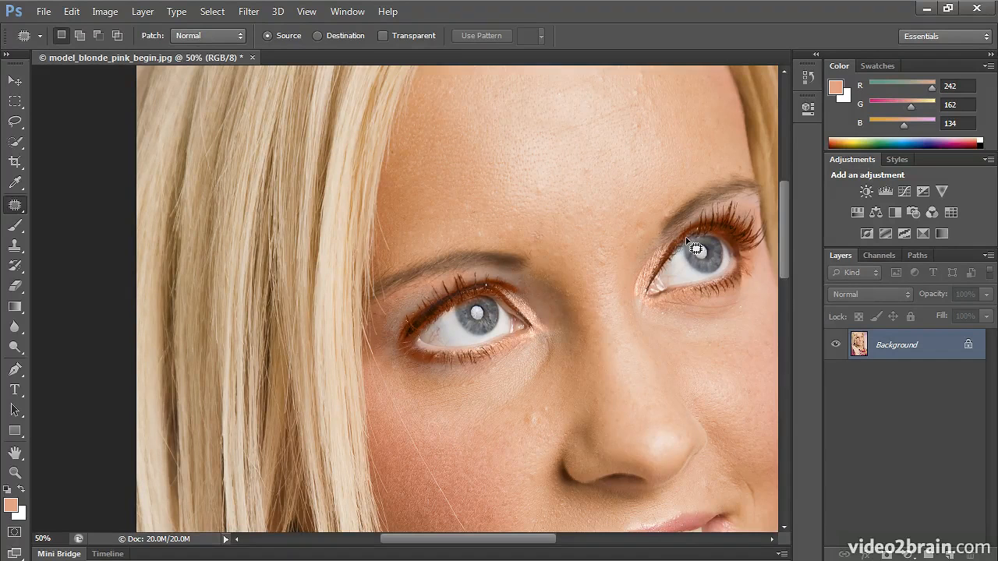
# Check the source state in the document history and switch to the History Brush
pyautogui.click(809, 76)
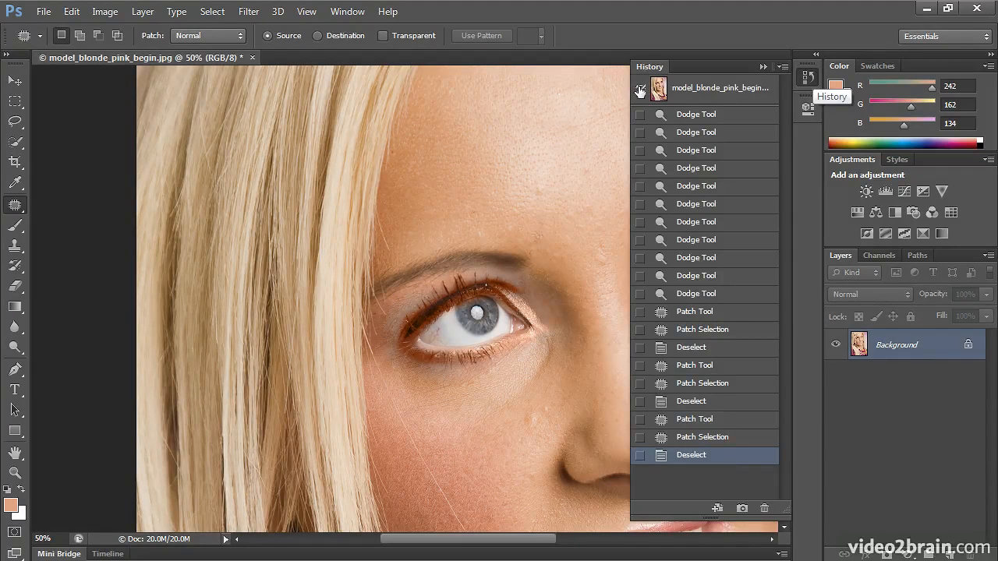
pyautogui.click(809, 76)
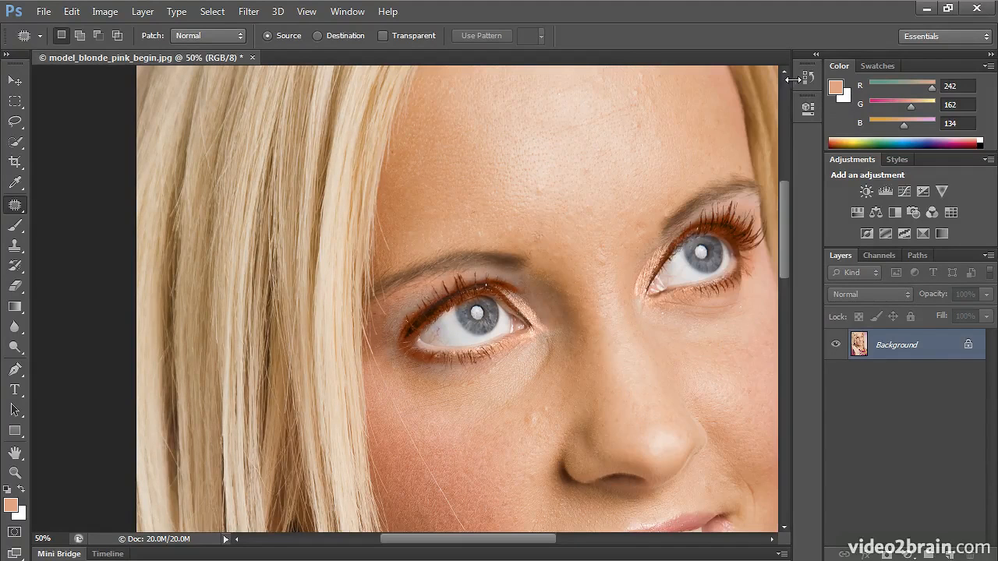
pyautogui.click(15, 267)
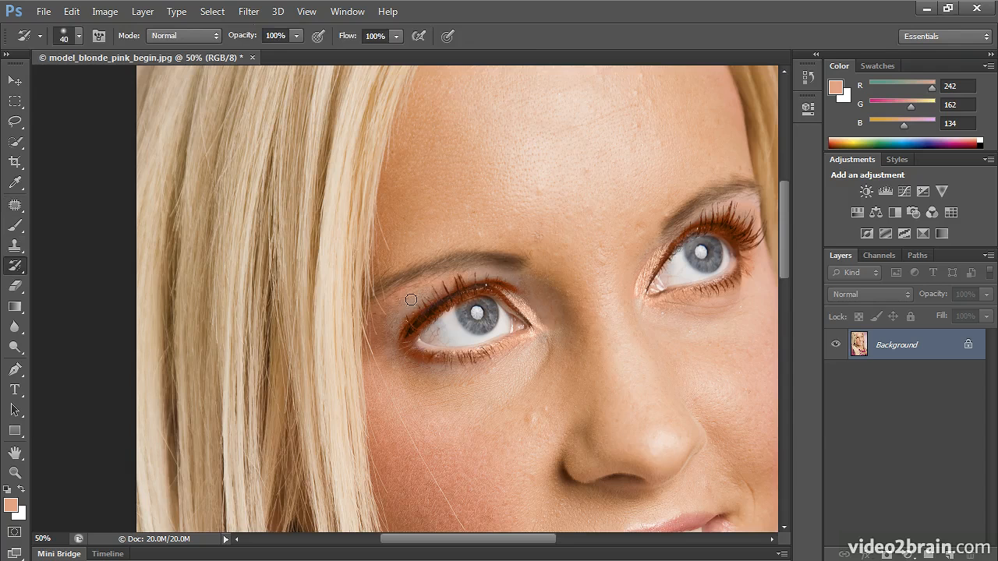
# Try painting back the original makeup on the left eye's outer lid with a larger History Brush at 100% opacity, and undo it
pyautogui.press(']')
pyautogui.press(']')
pyautogui.moveTo(420, 293); pyautogui.dragTo(383, 326)
pyautogui.hotkey('ctrl', 'z')
# Partly restore the original makeup around both eyes with the History Brush at 20% opacity and 80 px
pyautogui.press('2')
pyautogui.press(']')
pyautogui.press(']')
pyautogui.moveTo(392, 322)
pyautogui.mouseDown()
pyautogui.moveTo(448, 282)
pyautogui.moveTo(508, 278)
pyautogui.moveTo(466, 274)
pyautogui.moveTo(528, 284)
pyautogui.moveTo(480, 276)
pyautogui.moveTo(407, 298)
pyautogui.moveTo(395, 315)
pyautogui.mouseUp()
pyautogui.moveTo(421, 375)
pyautogui.mouseDown()
pyautogui.moveTo(414, 360)
pyautogui.moveTo(461, 369)
pyautogui.moveTo(438, 366)
pyautogui.moveTo(485, 359)
pyautogui.moveTo(412, 358)
pyautogui.mouseUp()
pyautogui.moveTo(684, 305)
pyautogui.mouseDown()
pyautogui.moveTo(722, 283)
pyautogui.moveTo(754, 251)
pyautogui.moveTo(746, 273)
pyautogui.moveTo(756, 253)
pyautogui.moveTo(750, 274)
pyautogui.moveTo(749, 238)
pyautogui.moveTo(731, 220)
pyautogui.moveTo(693, 224)
pyautogui.moveTo(655, 247)
pyautogui.moveTo(708, 209)
pyautogui.moveTo(655, 243)
pyautogui.moveTo(739, 206)
pyautogui.moveTo(685, 219)
pyautogui.moveTo(694, 215)
pyautogui.moveTo(746, 217)
pyautogui.mouseUp()
pyautogui.moveTo(453, 310)
pyautogui.mouseDown()
pyautogui.moveTo(378, 305)
pyautogui.moveTo(428, 294)
pyautogui.moveTo(405, 296)
pyautogui.moveTo(379, 334)
pyautogui.moveTo(495, 282)
pyautogui.moveTo(532, 292)
pyautogui.moveTo(550, 312)
pyautogui.mouseUp()
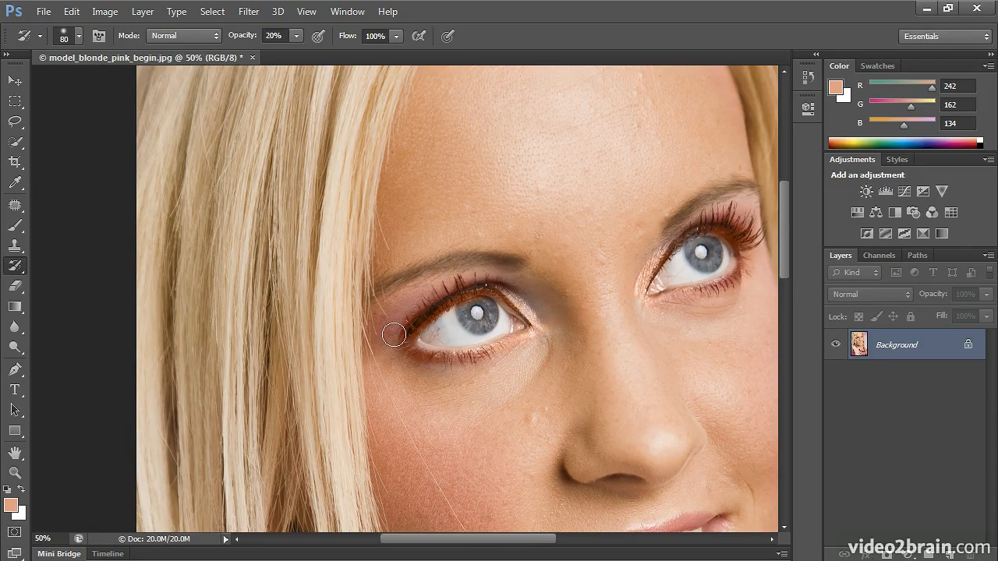
# Compare the whole retouched portrait with its original snapshot in the history, and return to the latest History Brush state
pyautogui.hotkey('ctrl', '0')
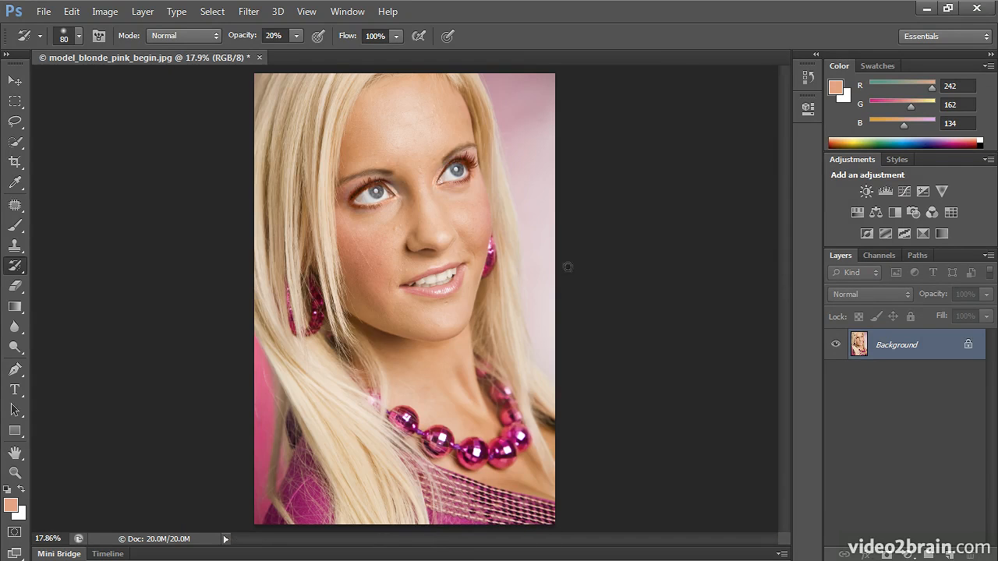
pyautogui.click(807, 77)
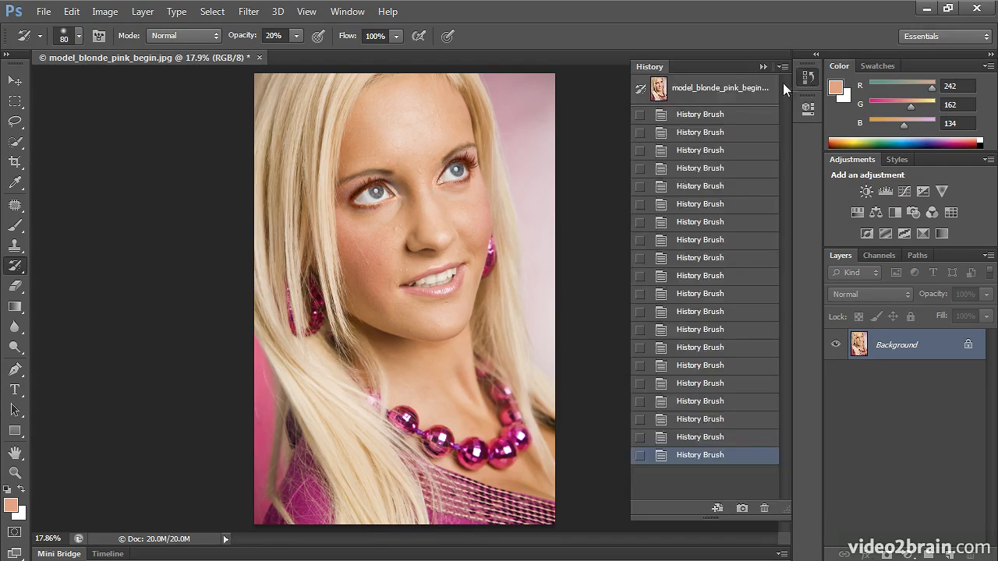
pyautogui.click(717, 92)
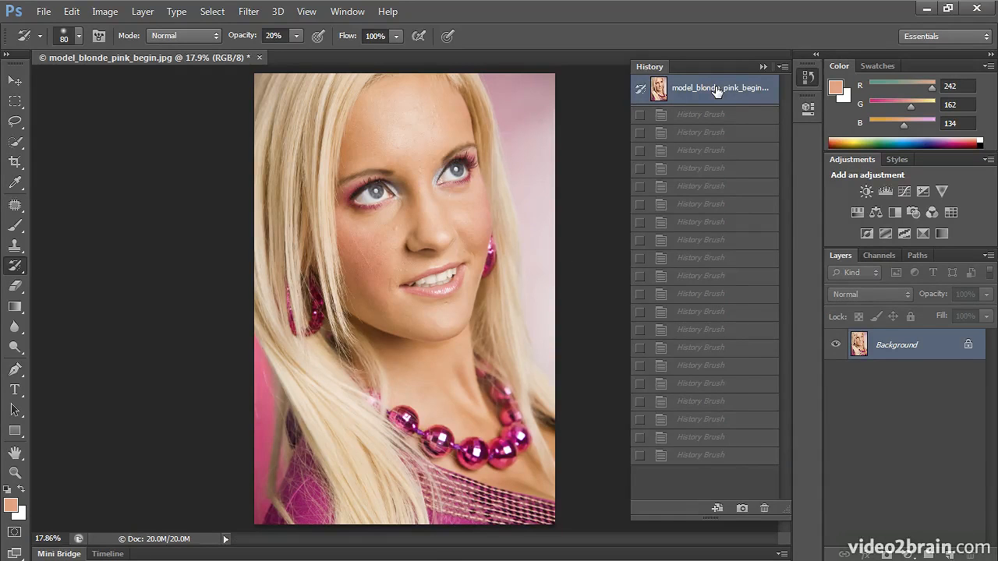
pyautogui.click(723, 457)
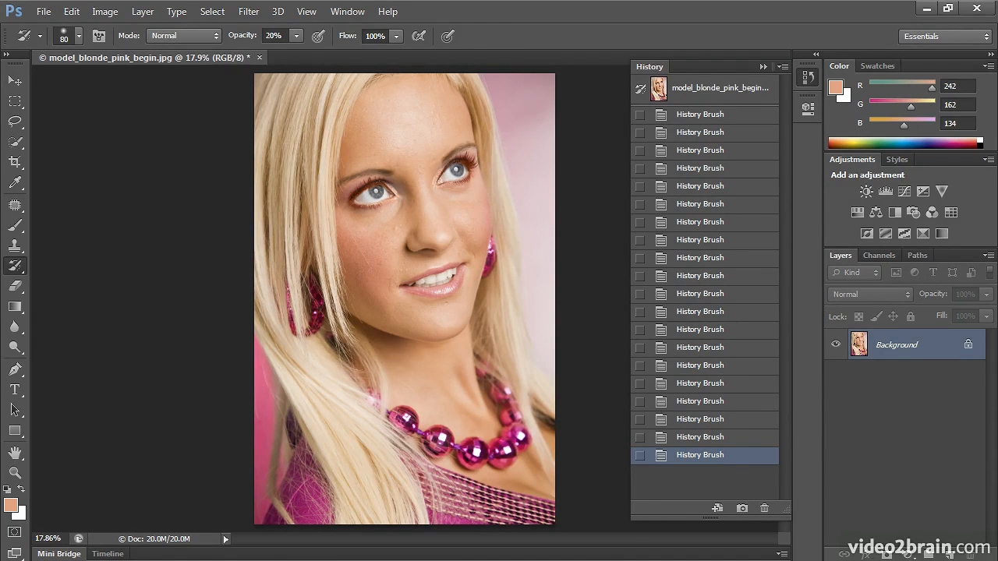
# Switch to the Brush tool and show its available blending modes
pyautogui.click(15, 226)
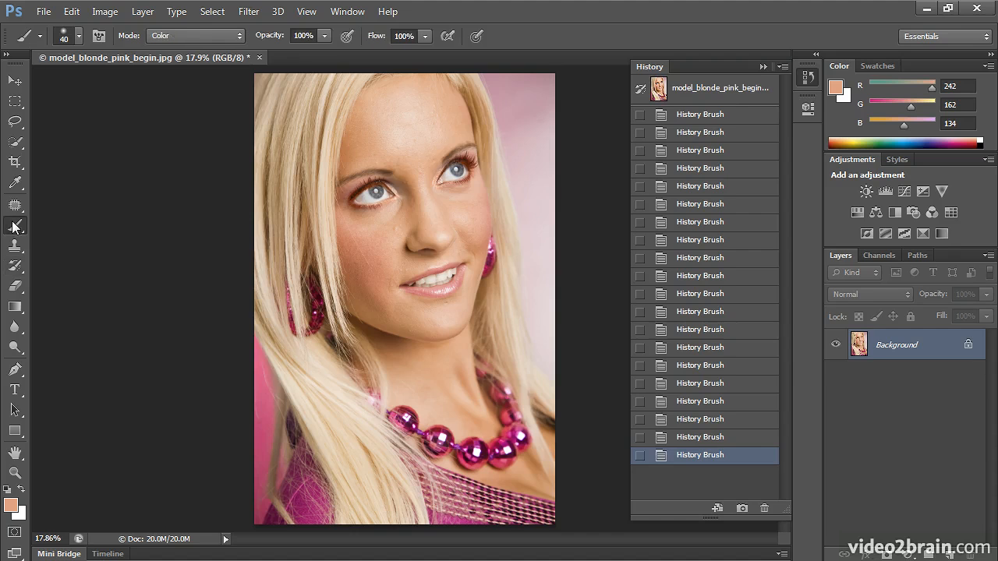
pyautogui.click(195, 35)
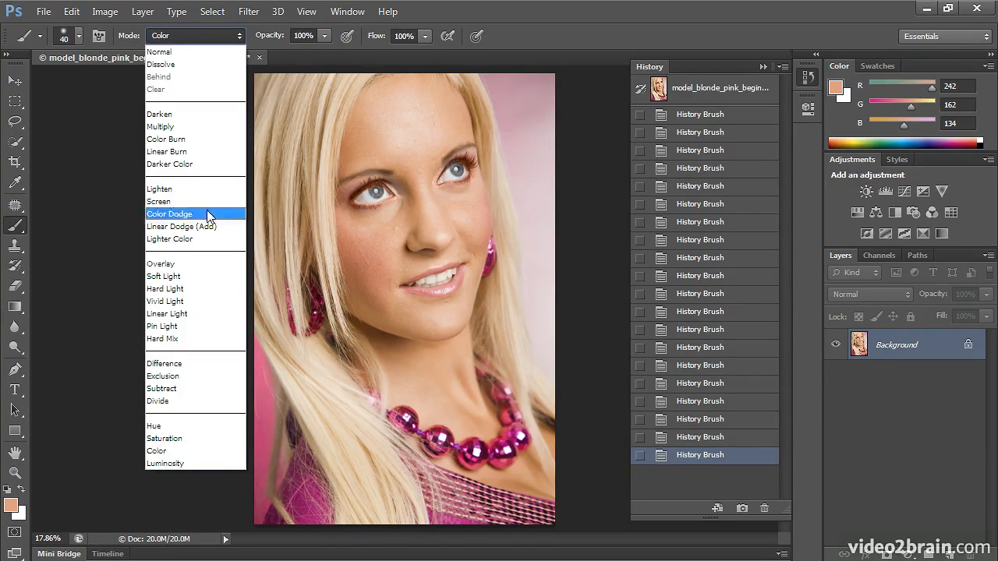